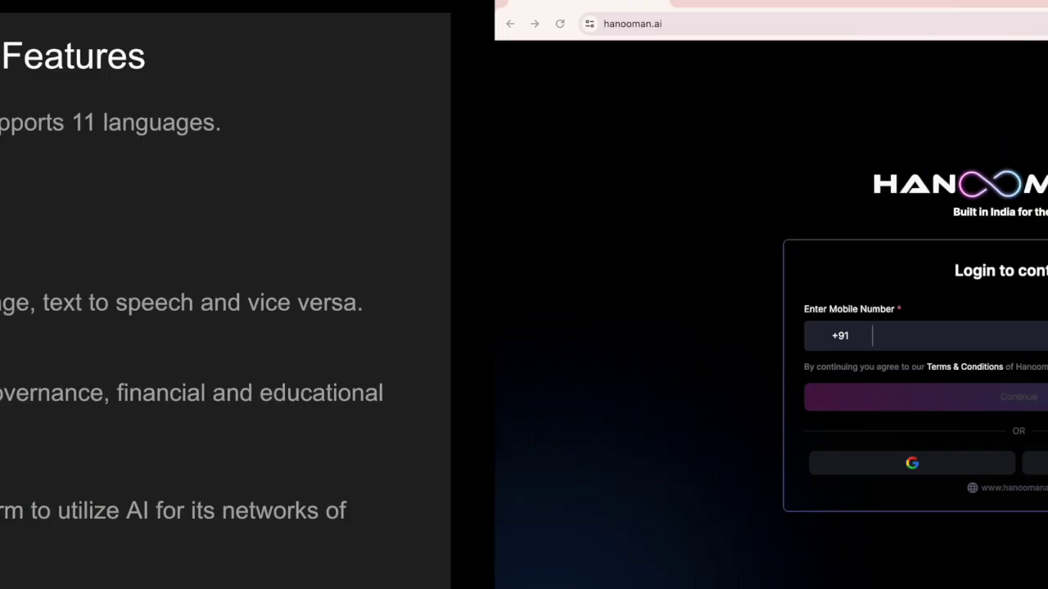
Switch to the browser with the hanooman.ai site and bring up its signed-in new chat page.
key(ctrl+Right)
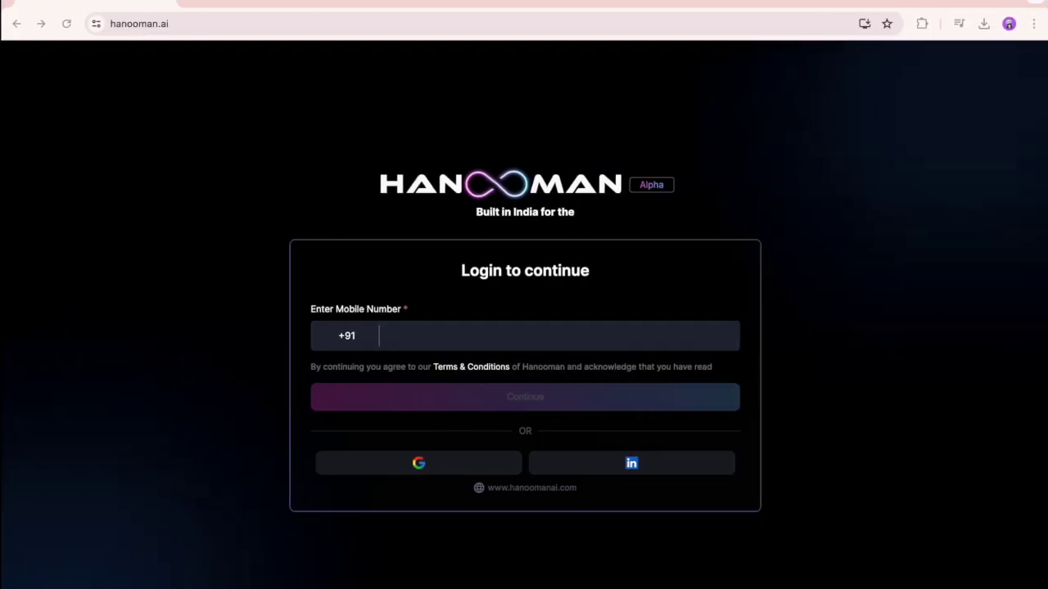
key(ctrl+l)
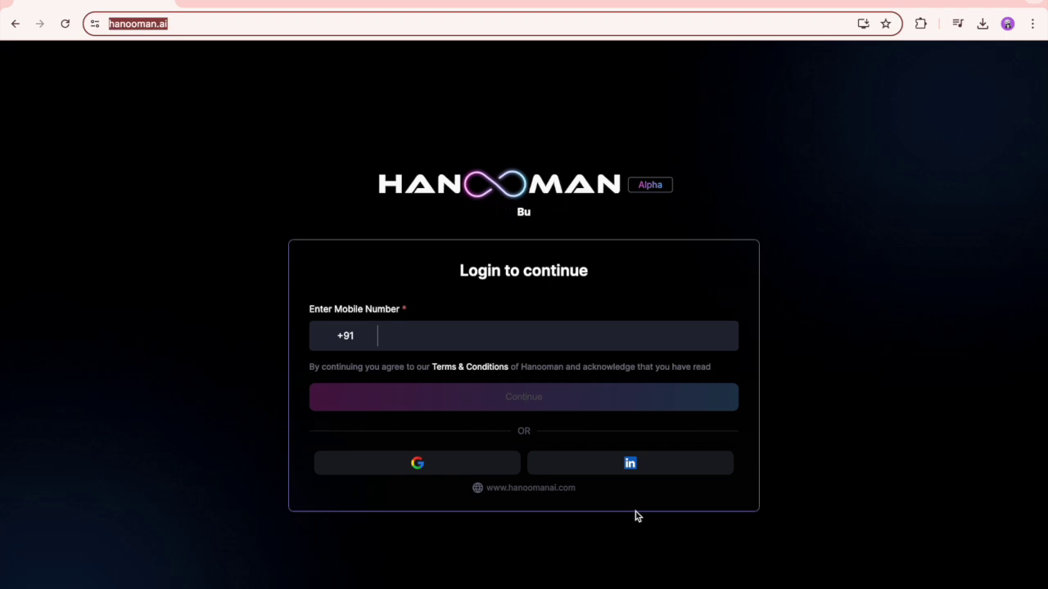
click(255, 8)
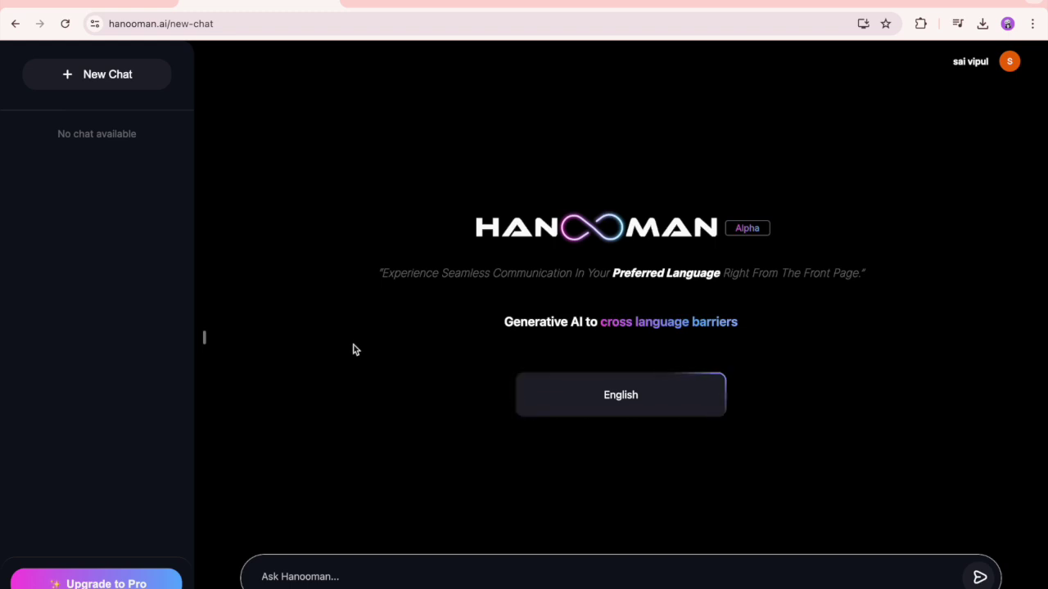
Look through the available chat languages on the new chat page, then close the list without changing the language.
click(648, 409)
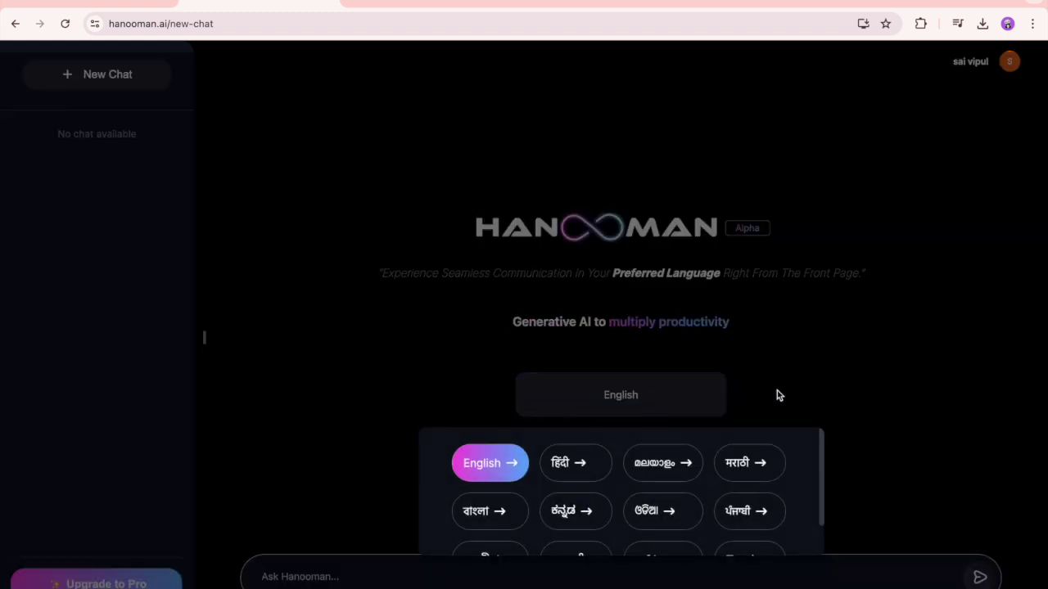
scroll(810, 484, down, 1)
scroll(810, 483, up, 1)
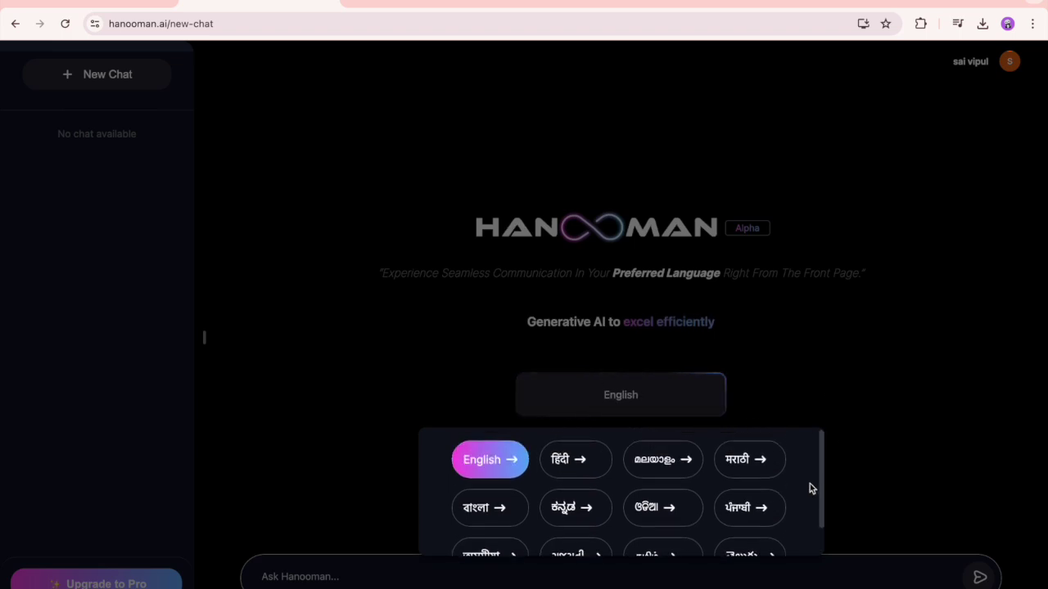
scroll(810, 488, down, 1)
scroll(810, 488, up, 1)
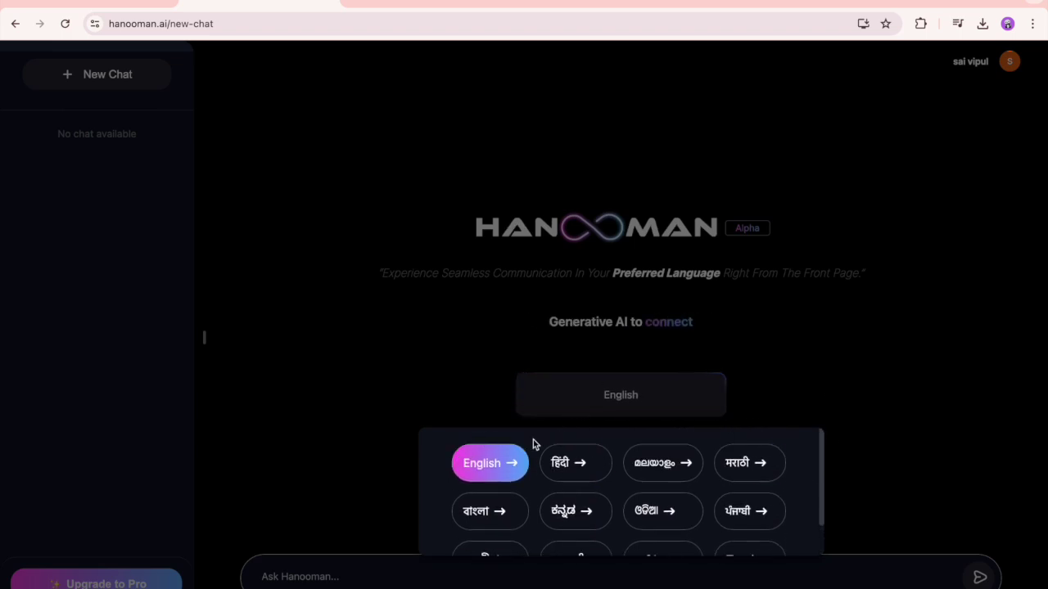
scroll(575, 470, down, 1)
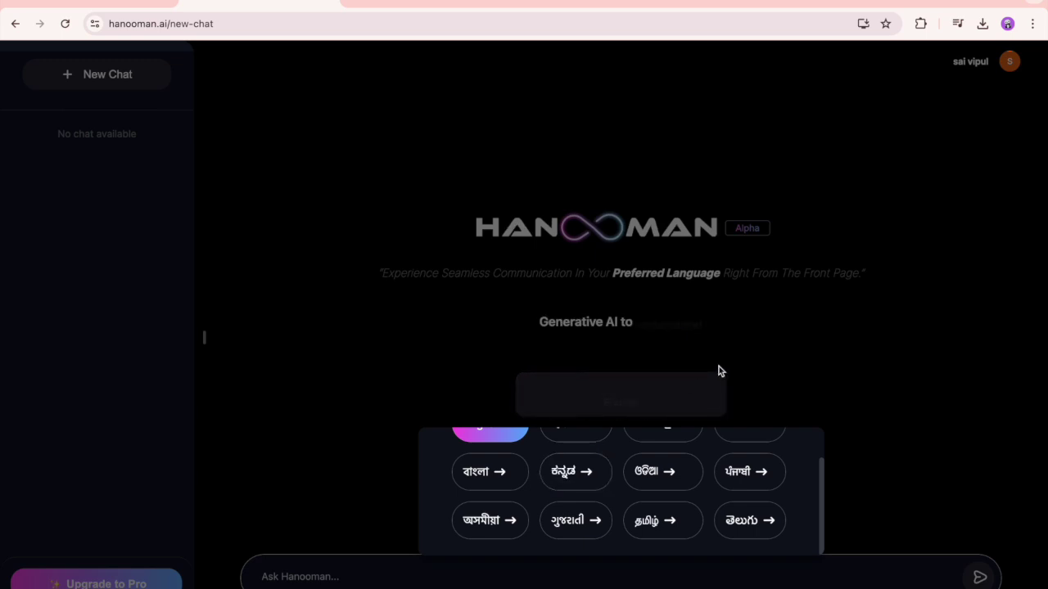
click(744, 362)
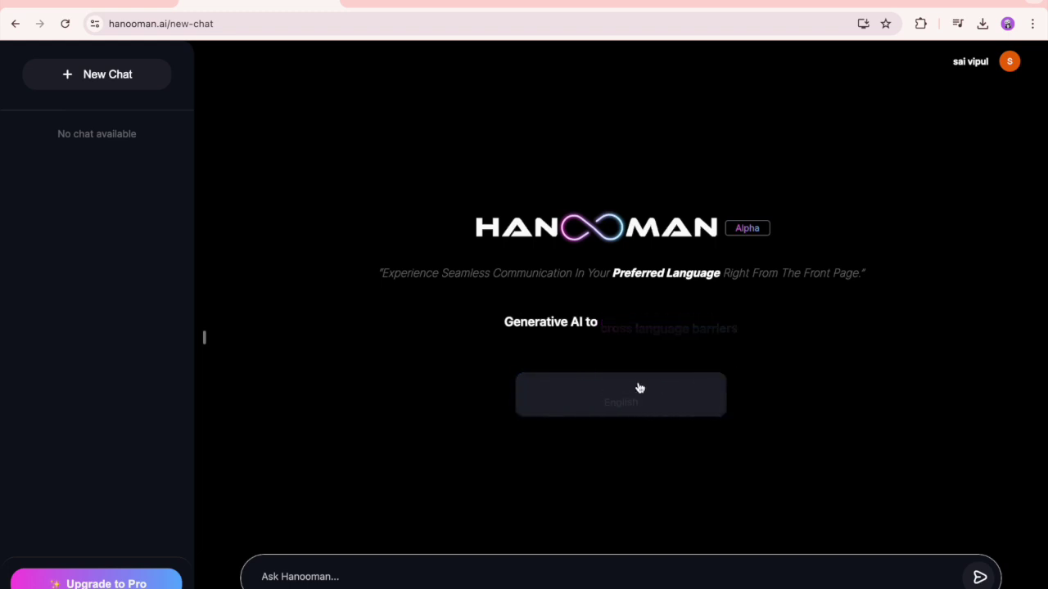
Send the prompt "Give a breif introduction of hanooman ai" in the new chat.
click(500, 556)
text(Gi)
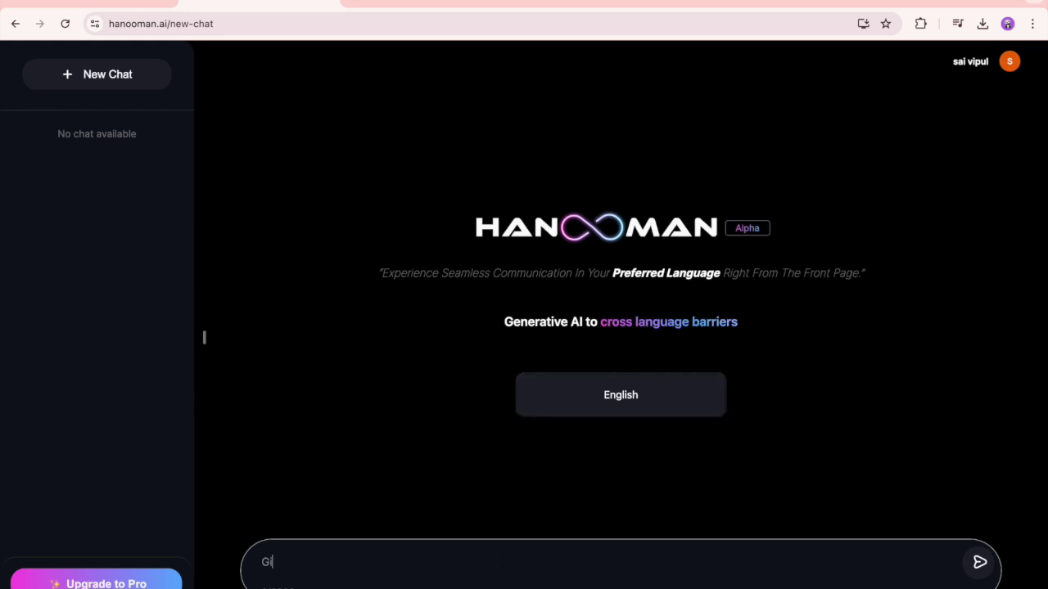
text(ve a breif )
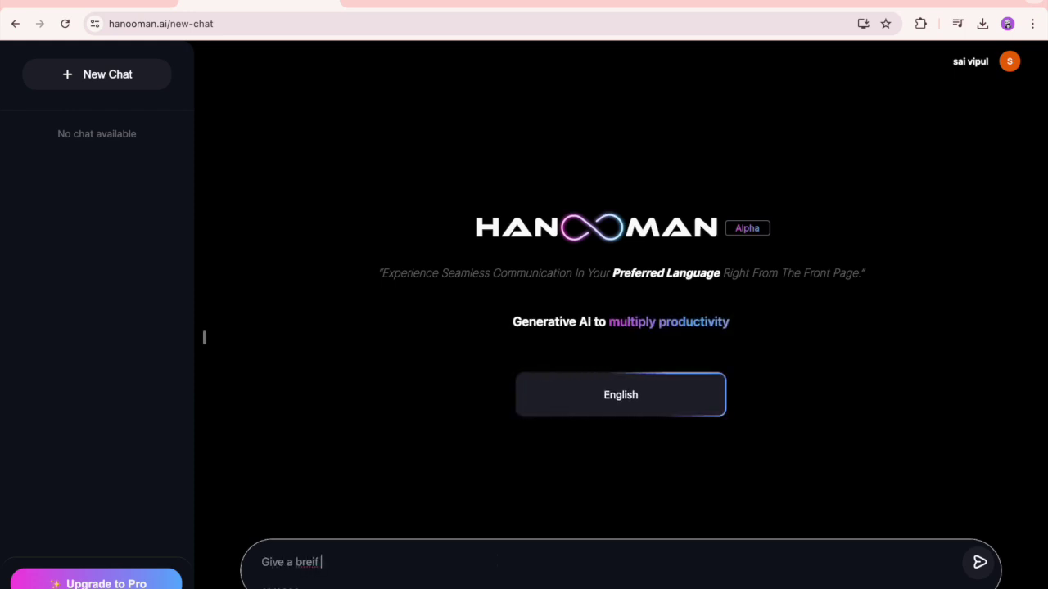
text(infroduction of )
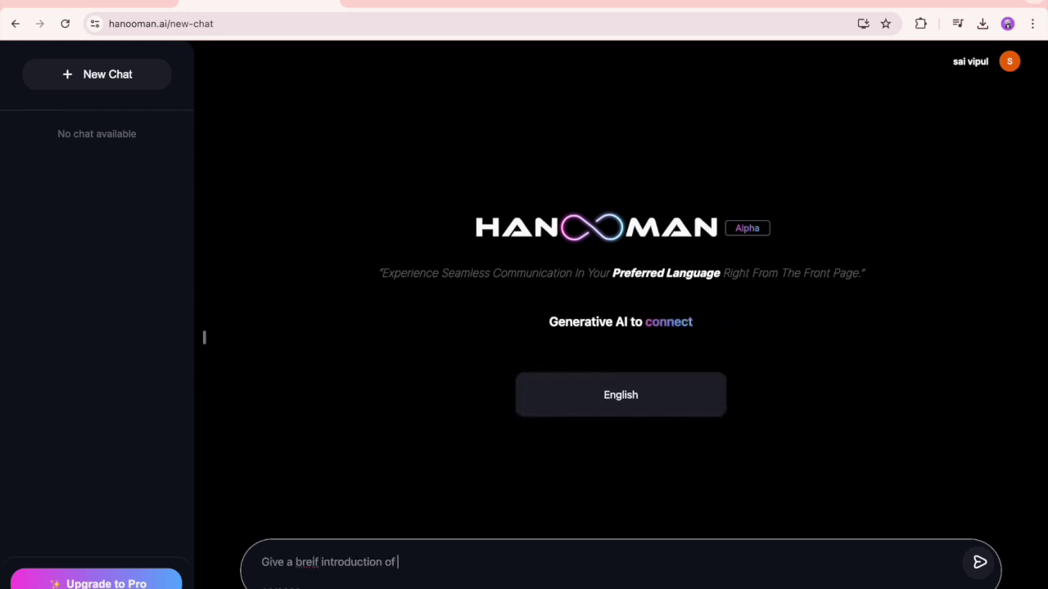
text(hanooman ai)
key(Return)
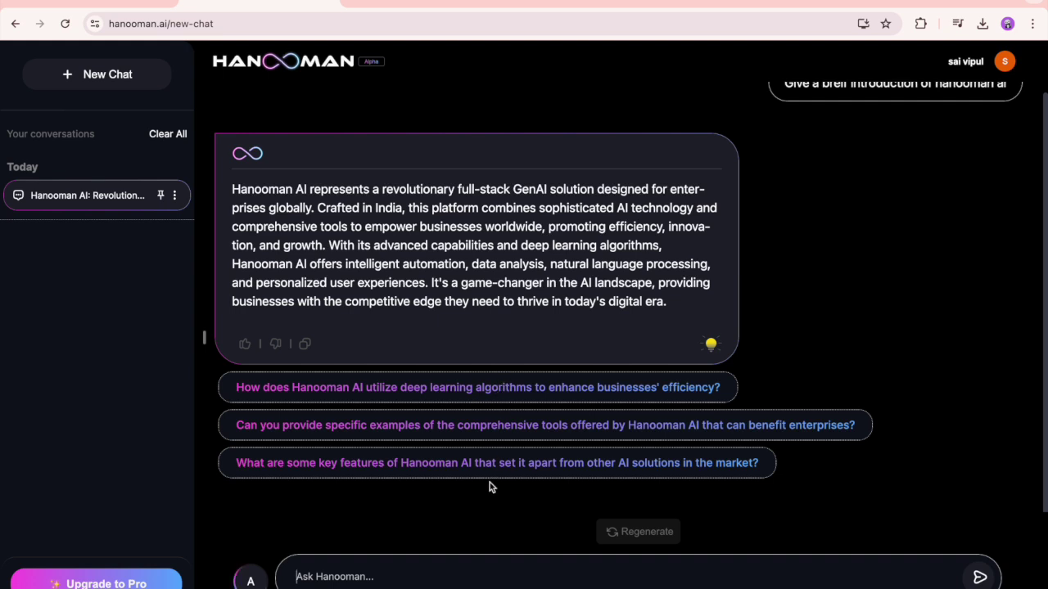
Change the language of the current chat to Telugu.
click(459, 578)
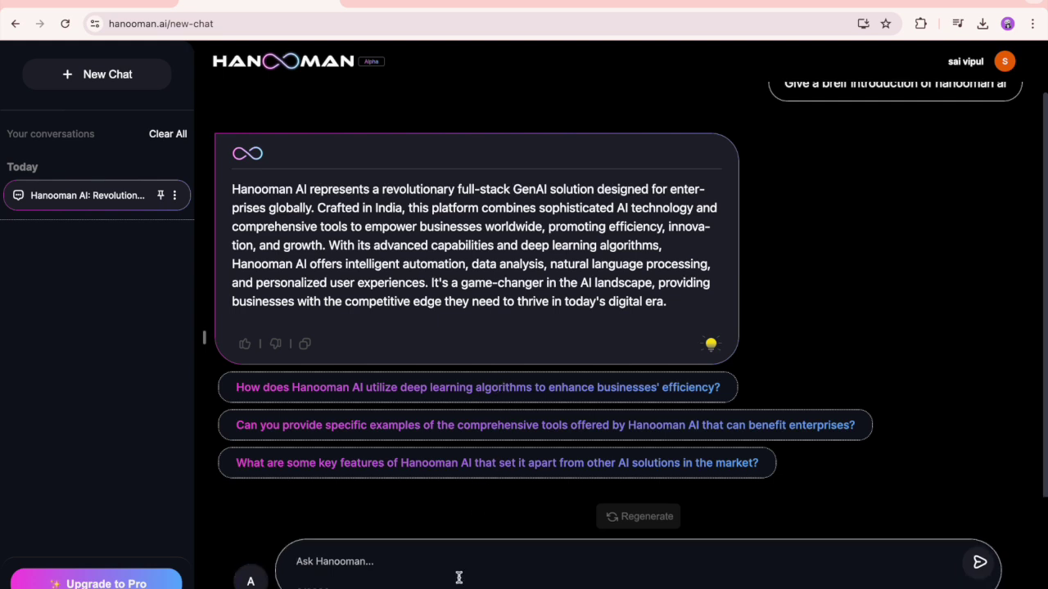
click(250, 580)
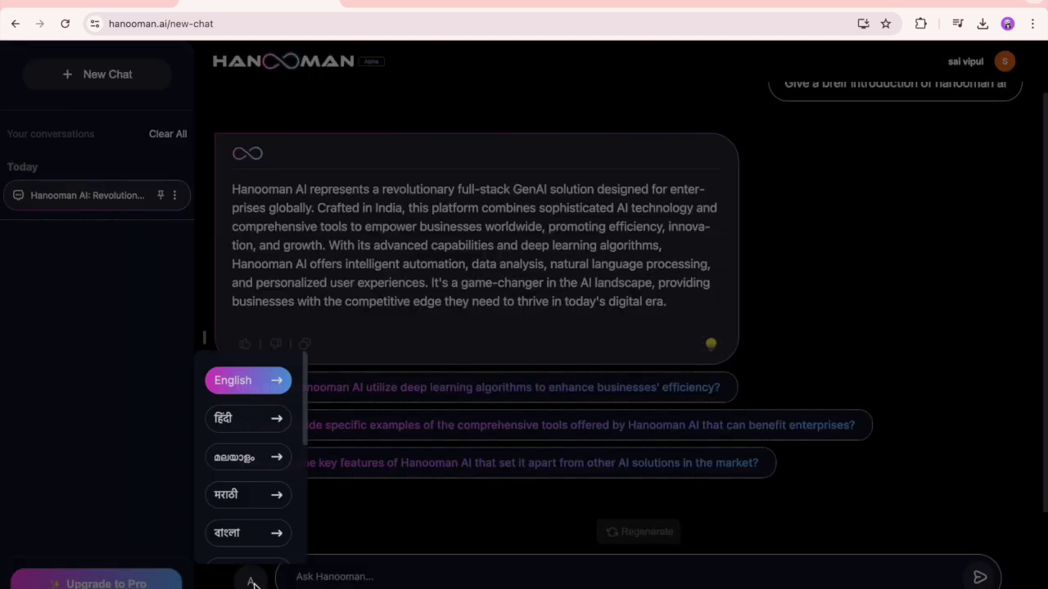
scroll(251, 487, down, 5)
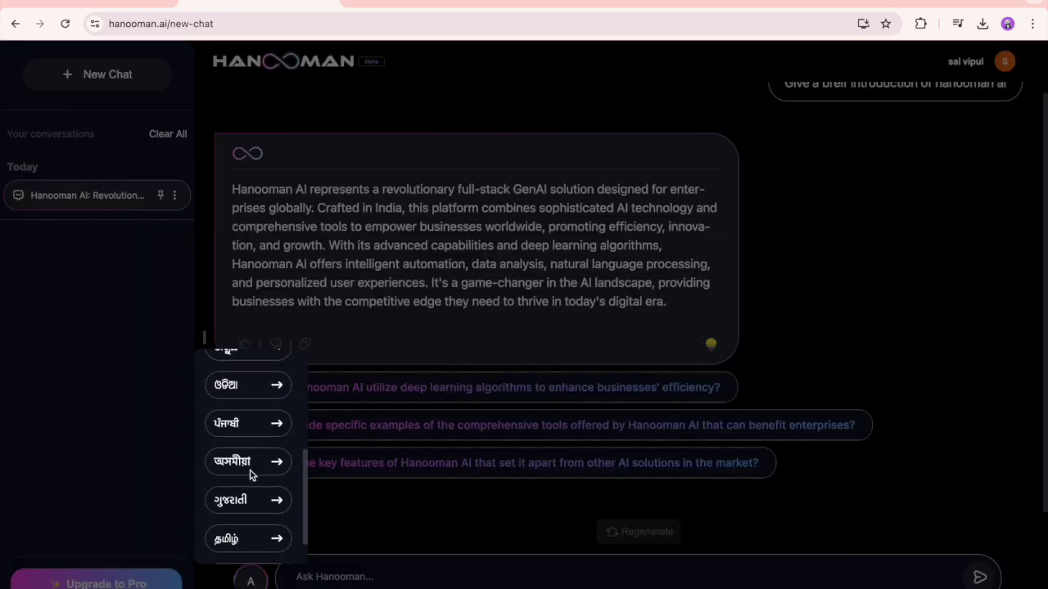
scroll(252, 476, down, 1)
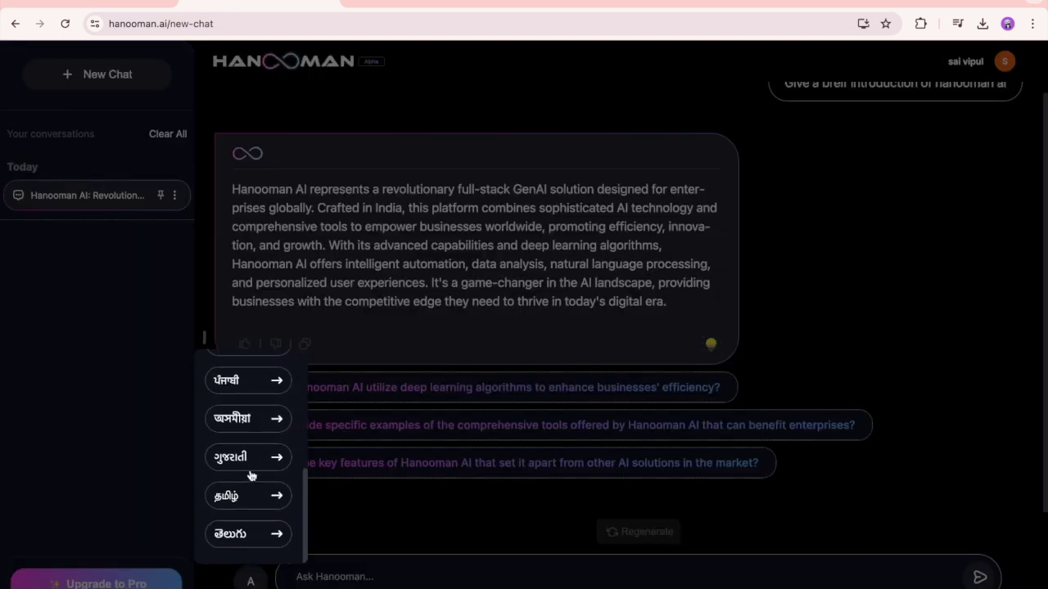
click(262, 542)
click(1013, 65)
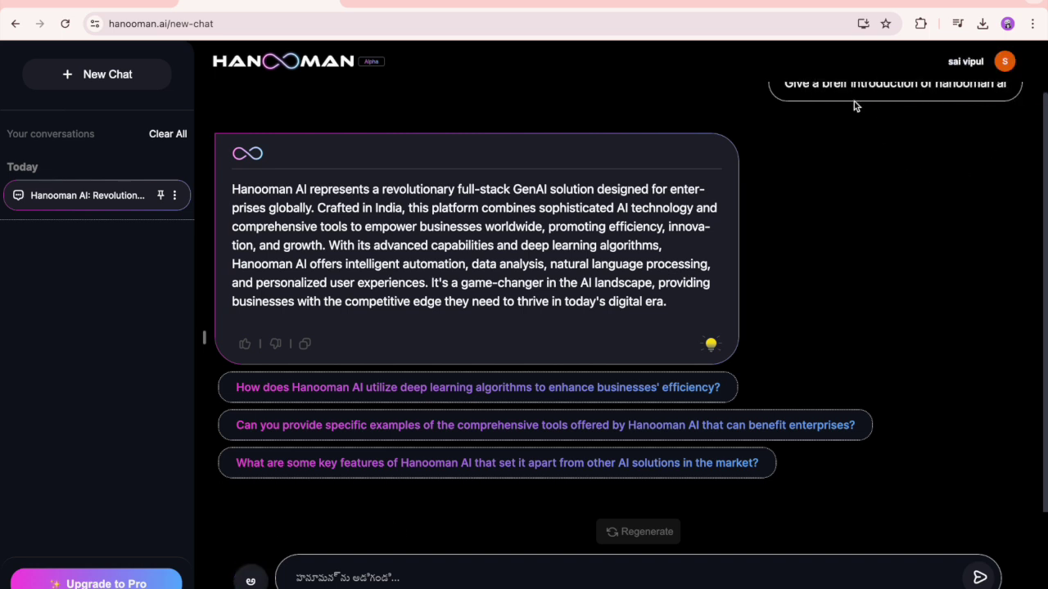
Copy the earlier prompt "Give a breif introduction of hanooman ai" from the conversation and send it again.
scroll(854, 177, up, 2)
triple_click(858, 143)
key(ctrl+c)
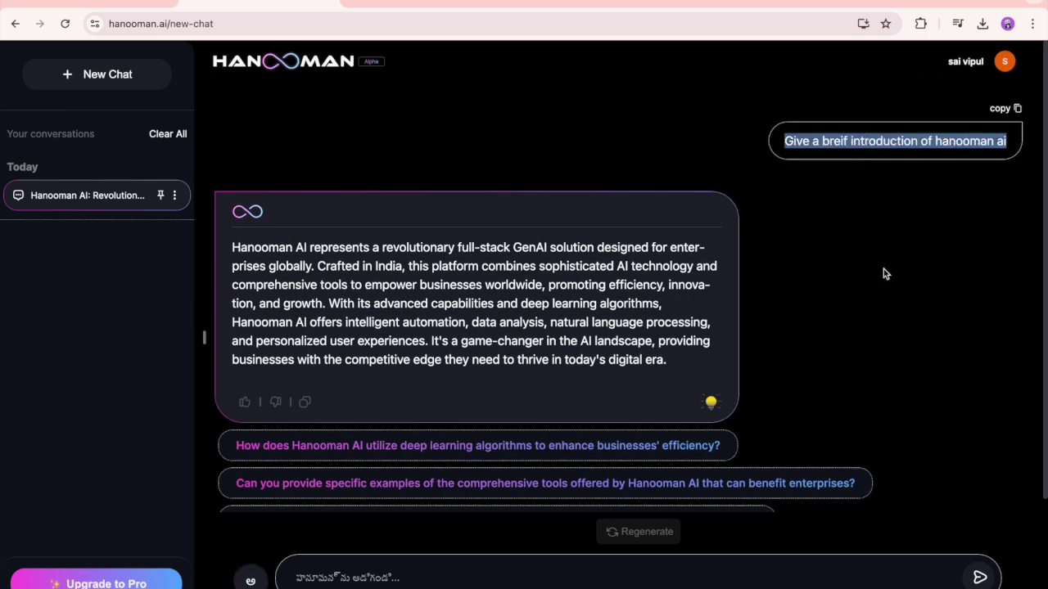
click(502, 566)
key(ctrl+v)
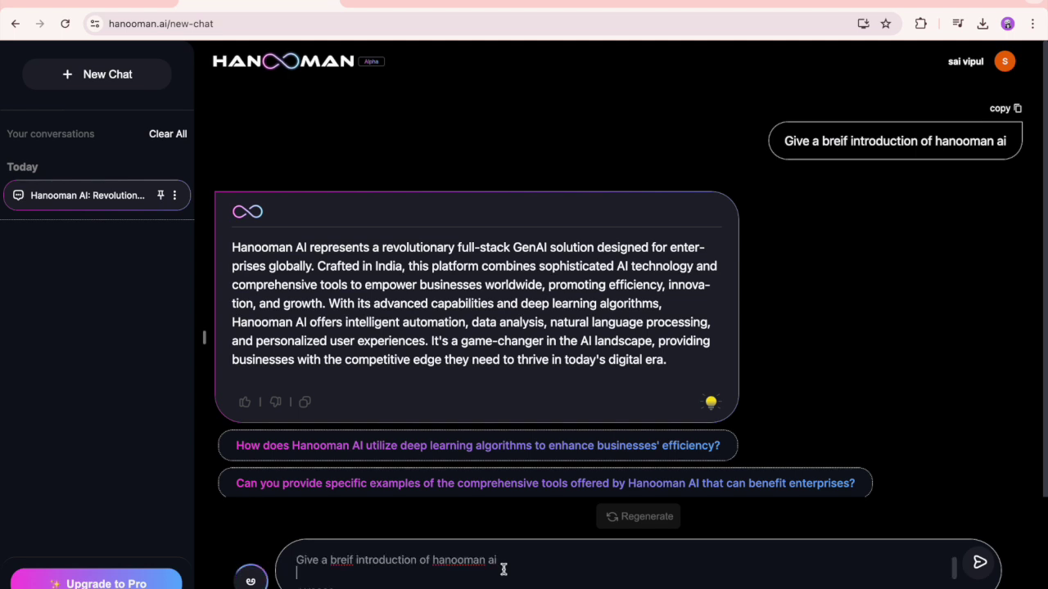
key(Return)
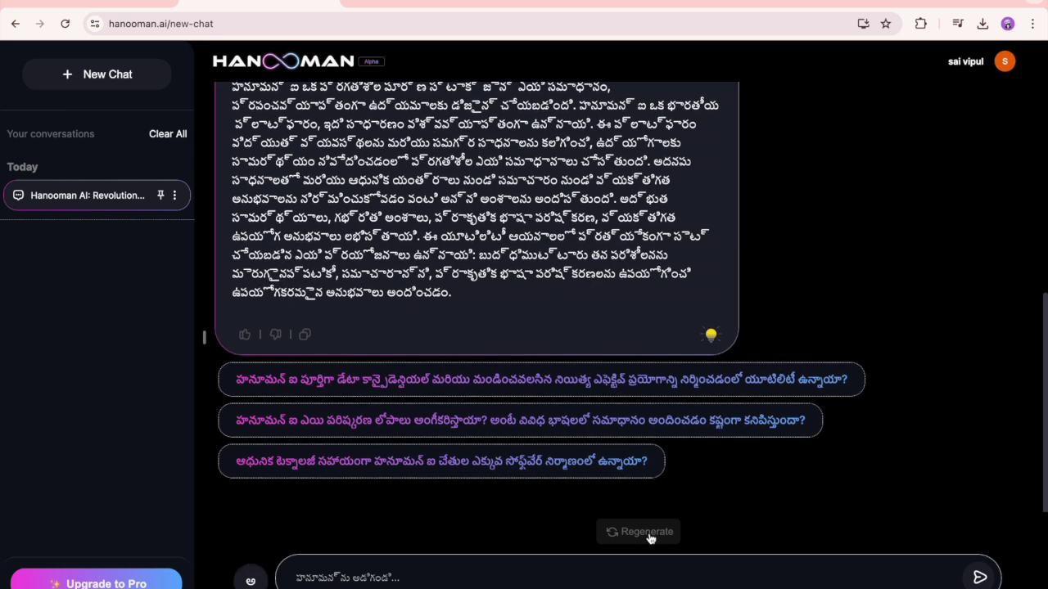
Open the Pro upgrade option and read the Plan section of the settings.
click(739, 576)
click(138, 583)
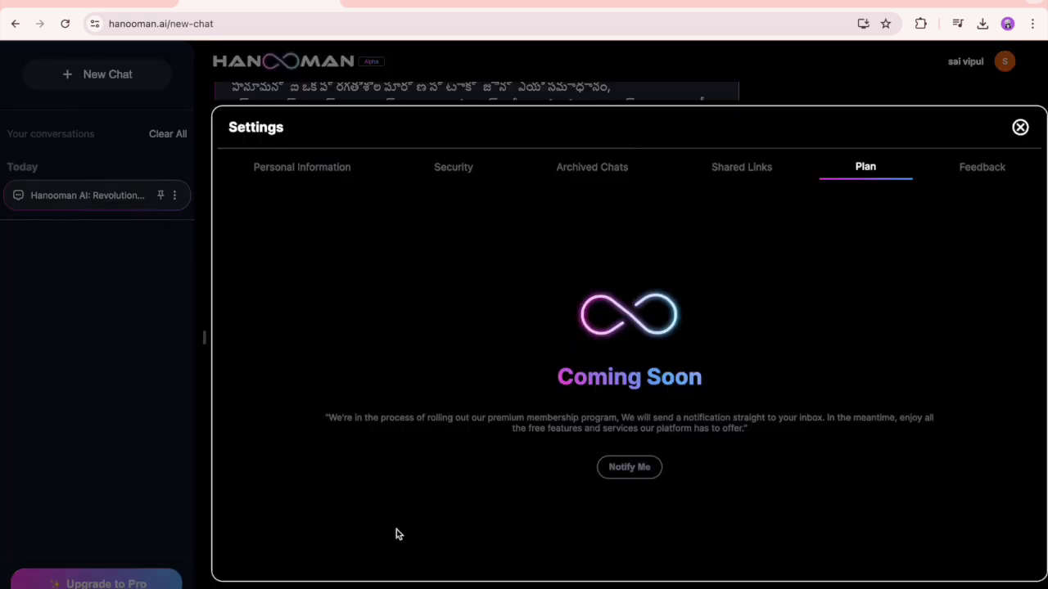
drag(558, 376, 747, 380)
click(748, 379)
Review the Feedback, Shared Links, Archived Chats, Security and Personal Information settings, then close the settings without saving.
click(968, 167)
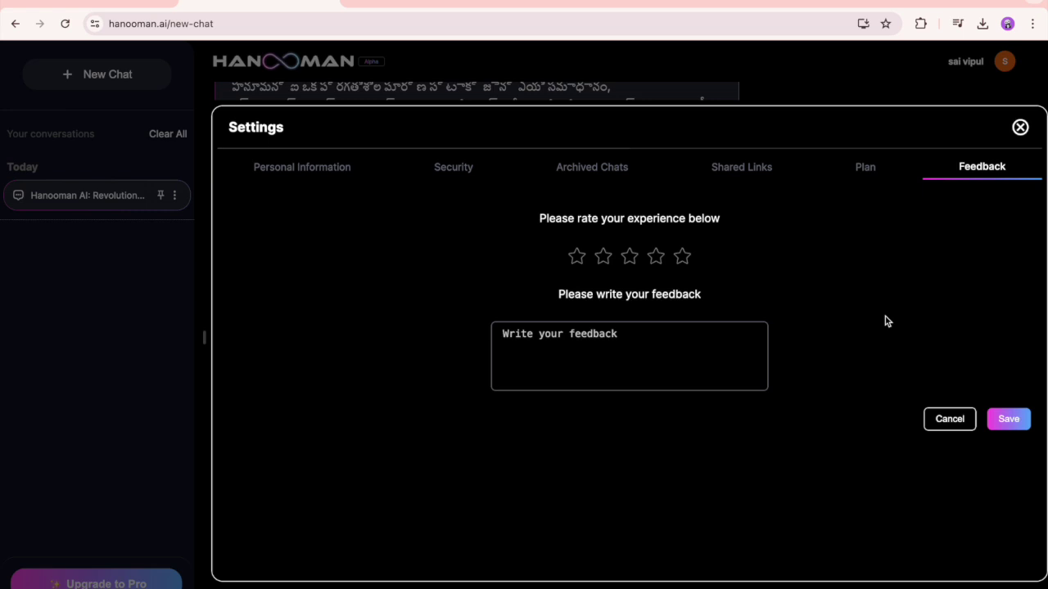
click(748, 170)
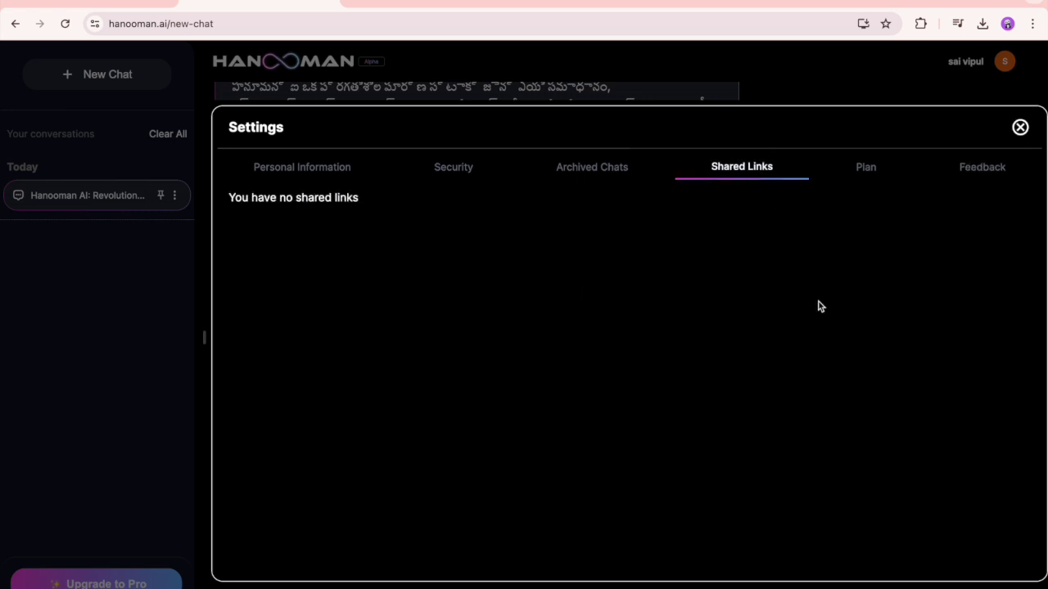
click(584, 171)
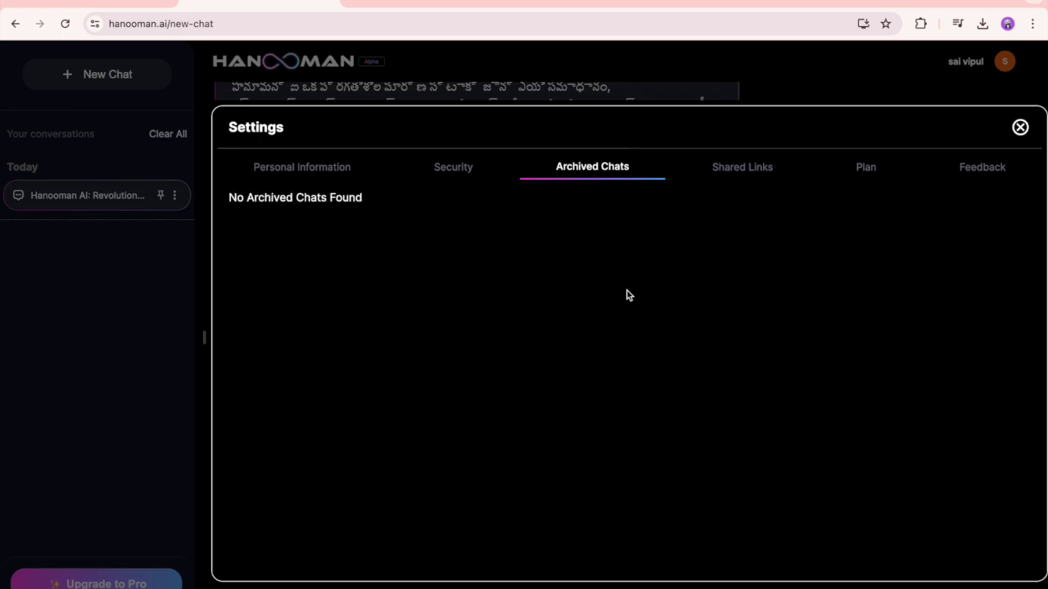
click(457, 172)
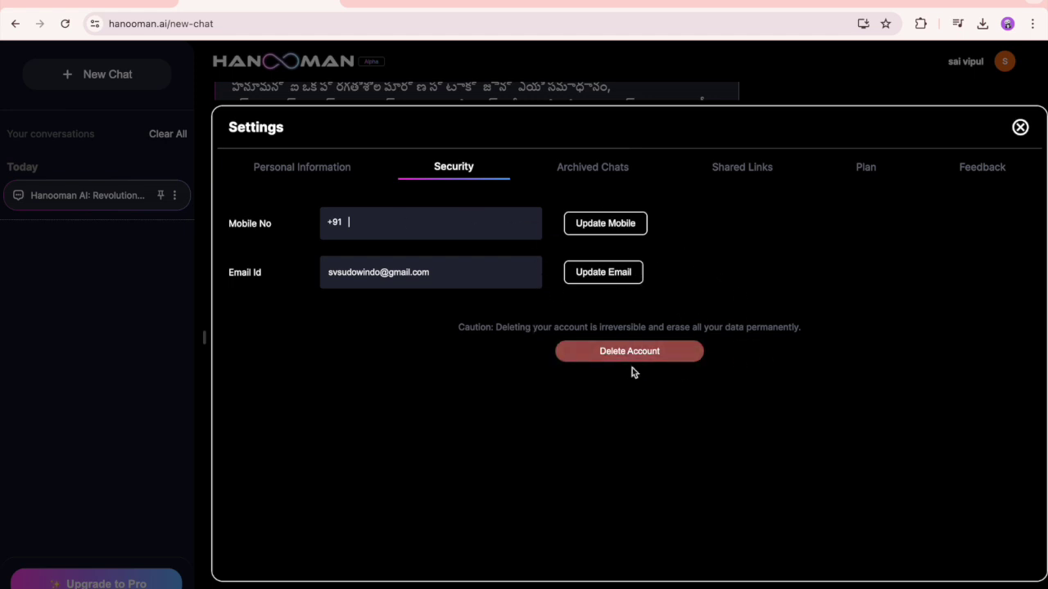
click(312, 177)
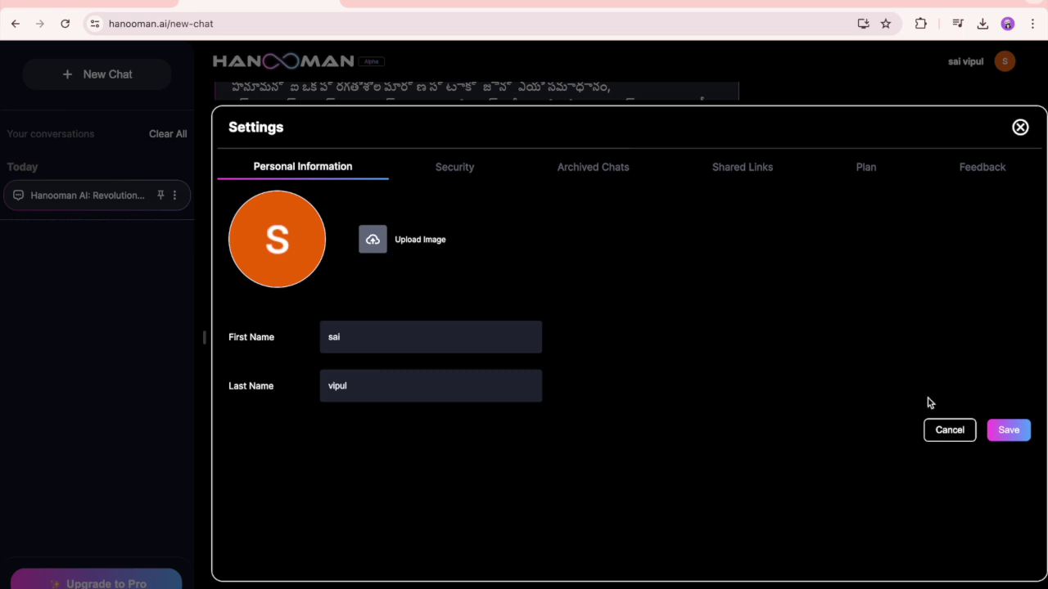
click(948, 430)
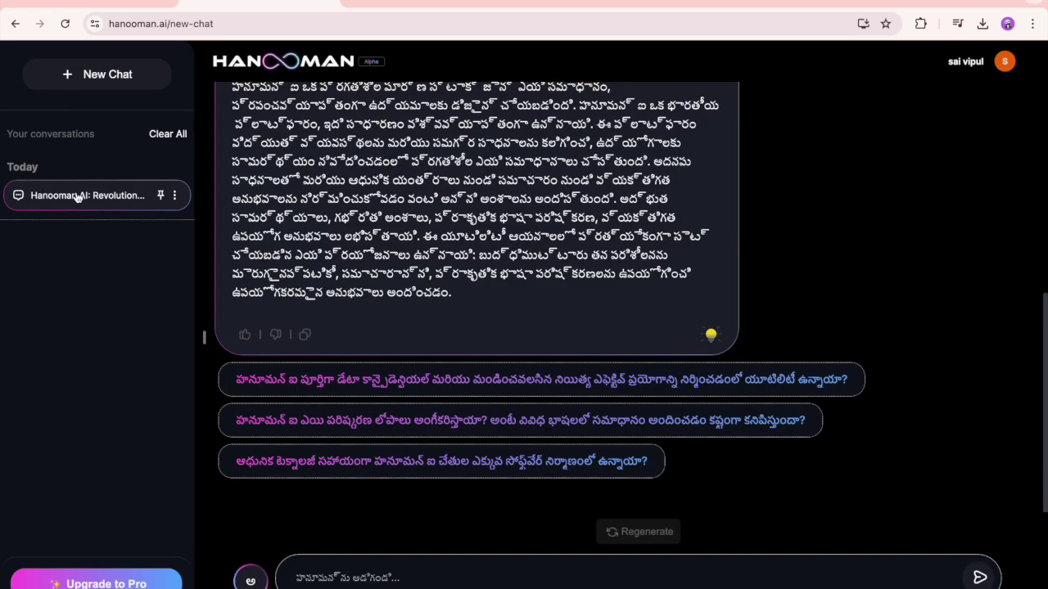
Start a new chat and set its language to English.
click(112, 74)
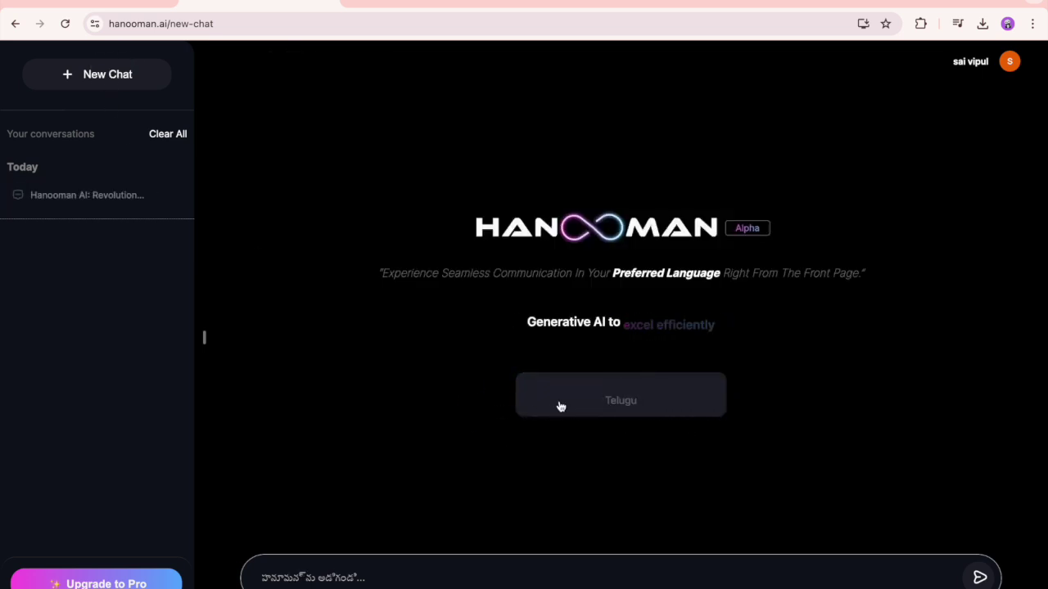
click(615, 398)
click(499, 455)
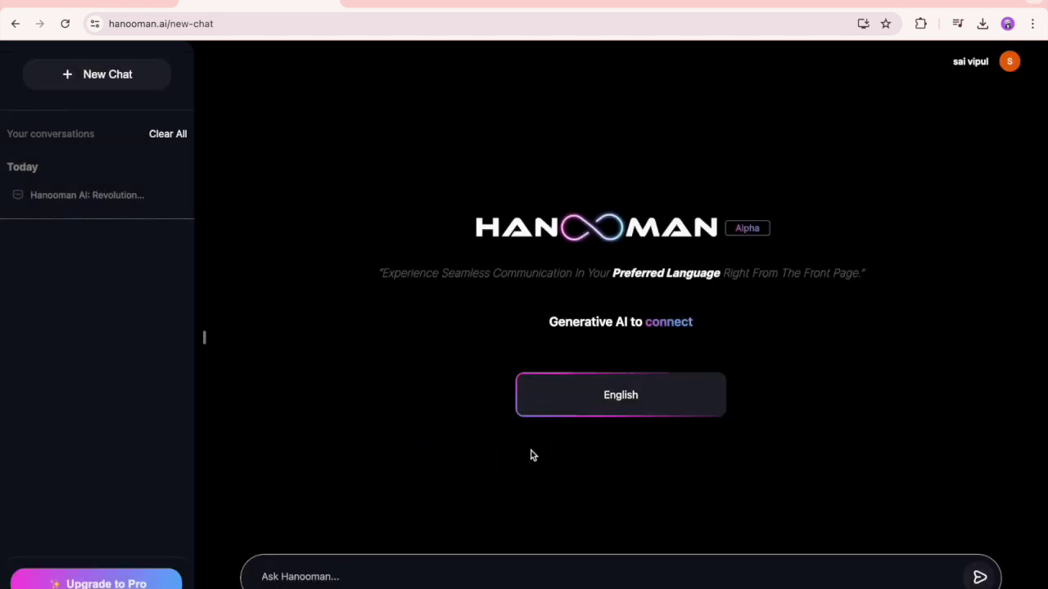
Send the prompt "Can you please tell about sin teta in maths" in the new chat.
click(425, 572)
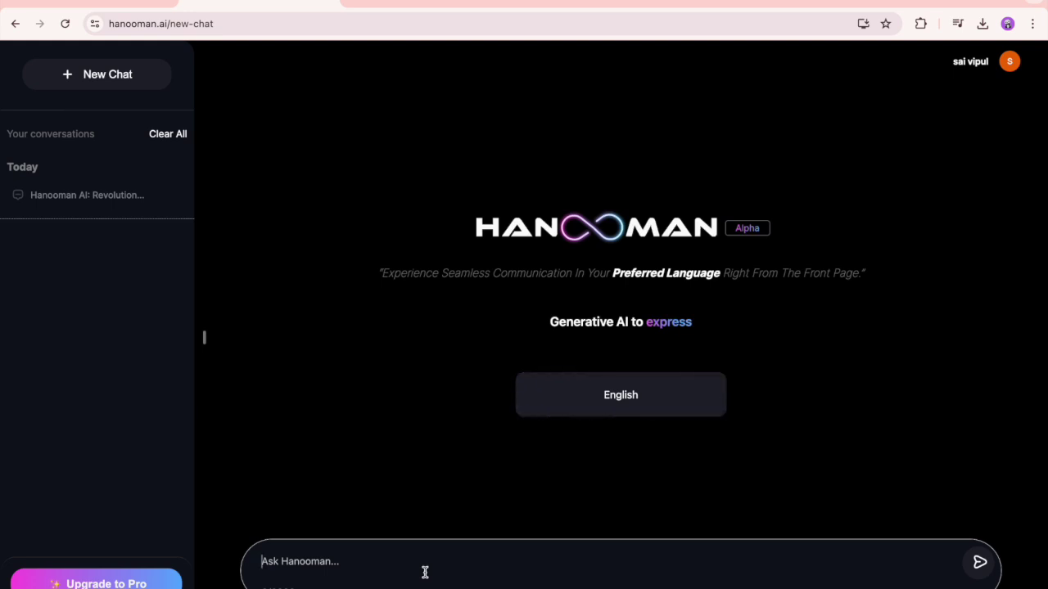
text(Can you ple)
text(ase tell about si)
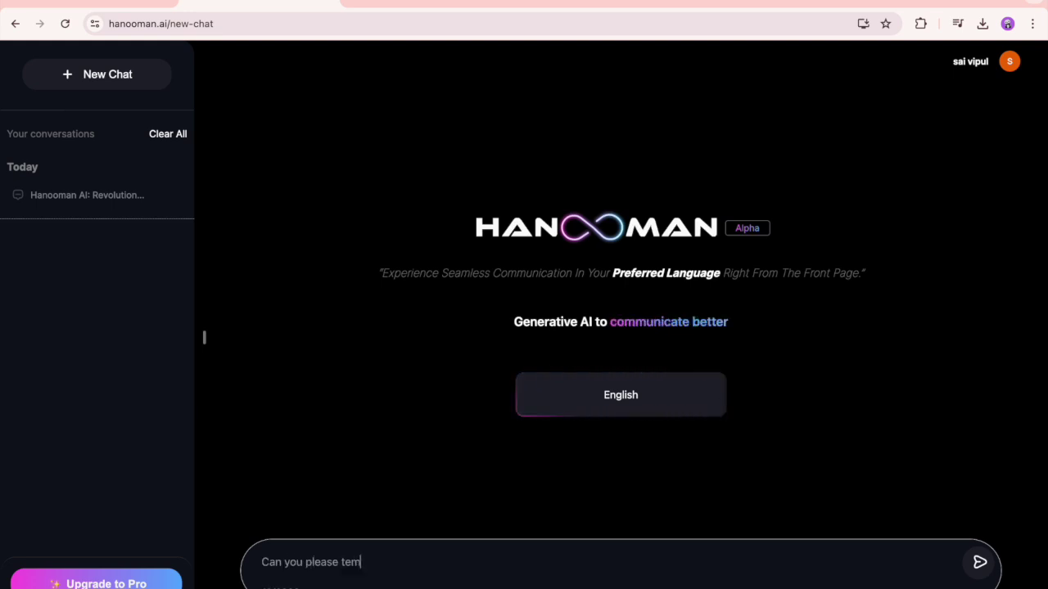
text(n )
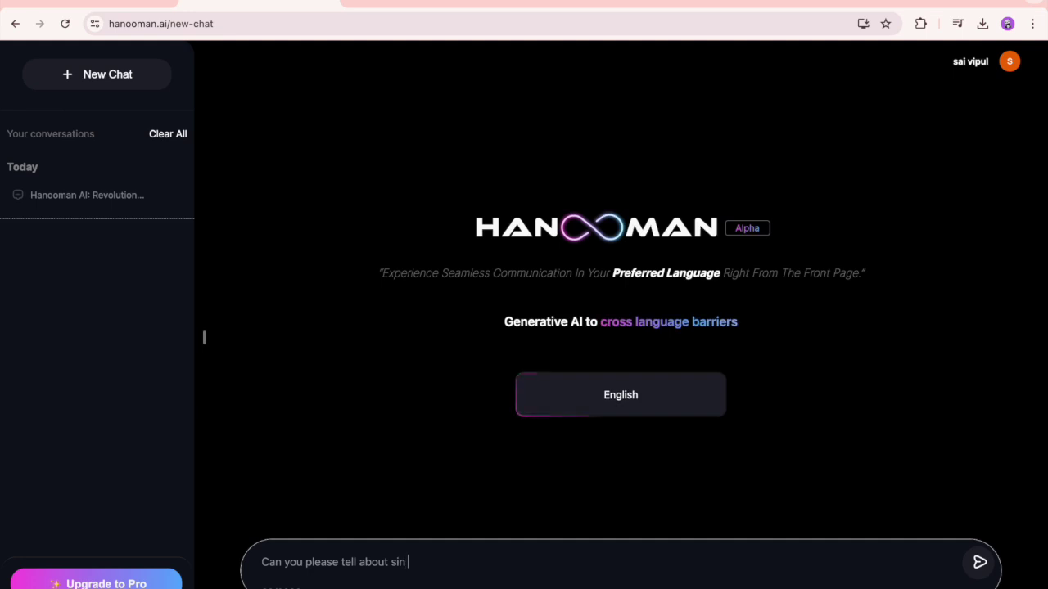
text(teta in maths)
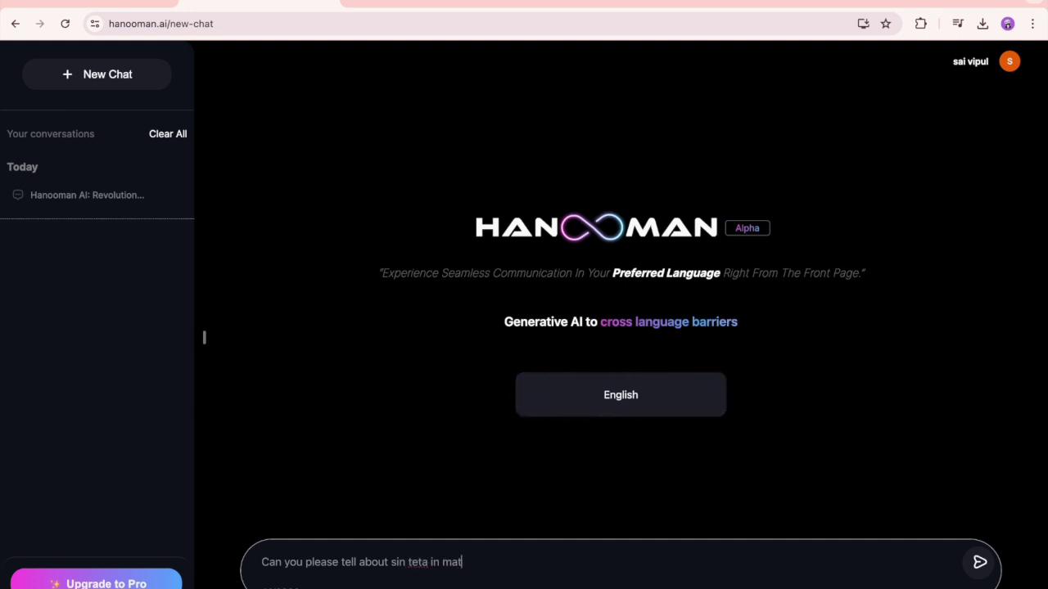
key(Return)
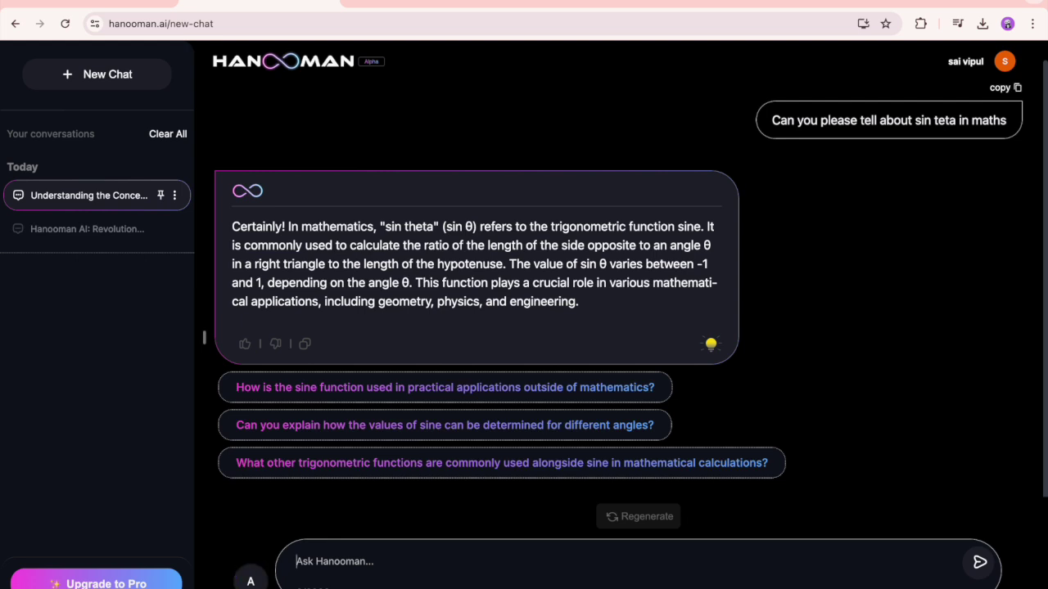
Share the sin theta chat by creating a public link, copy the link, and close the sharing dialog.
click(175, 199)
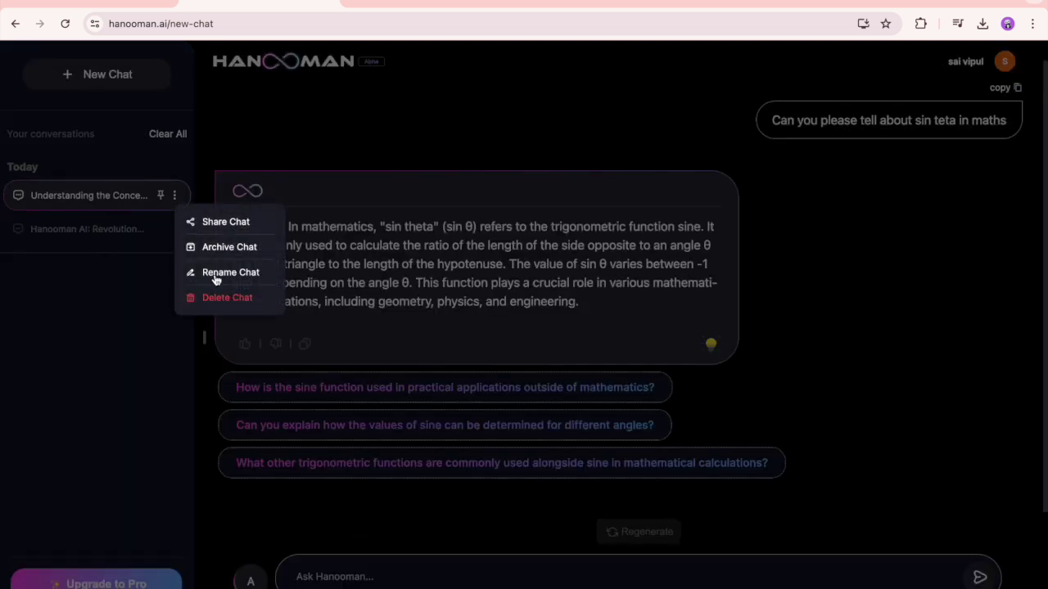
click(247, 226)
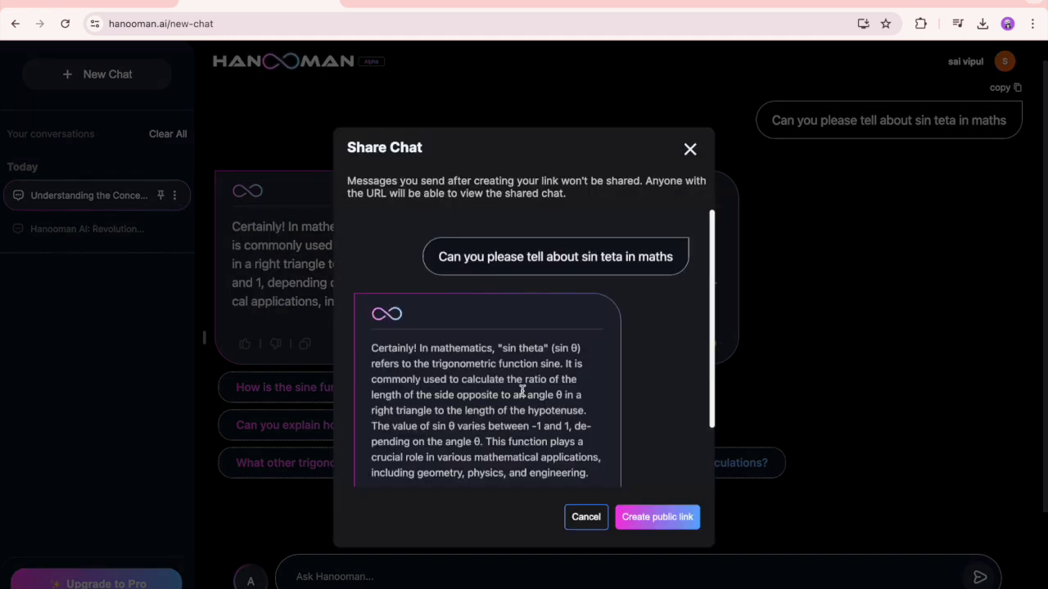
scroll(522, 390, down, 2)
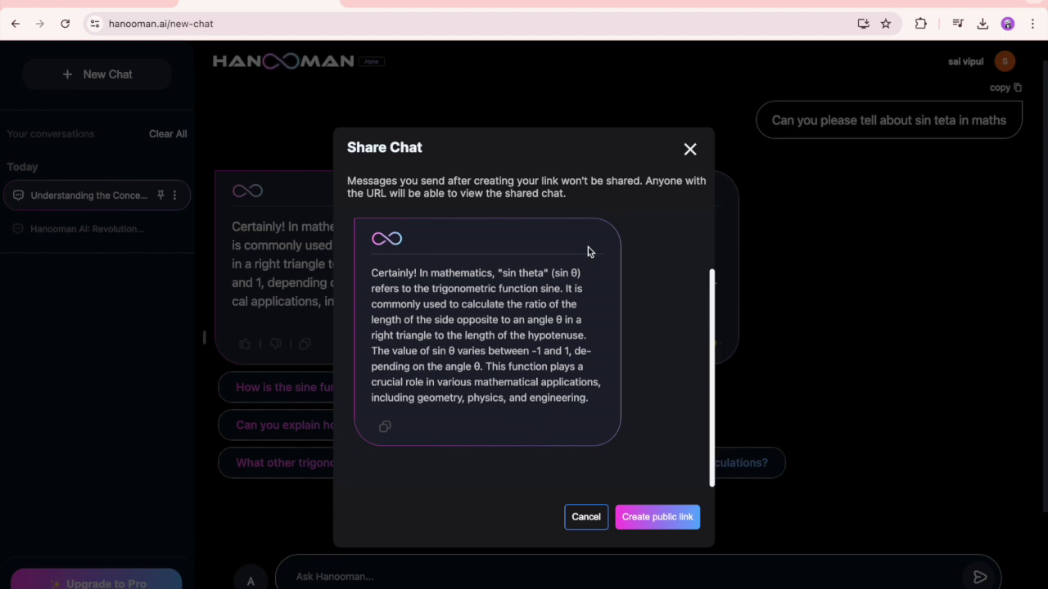
click(689, 520)
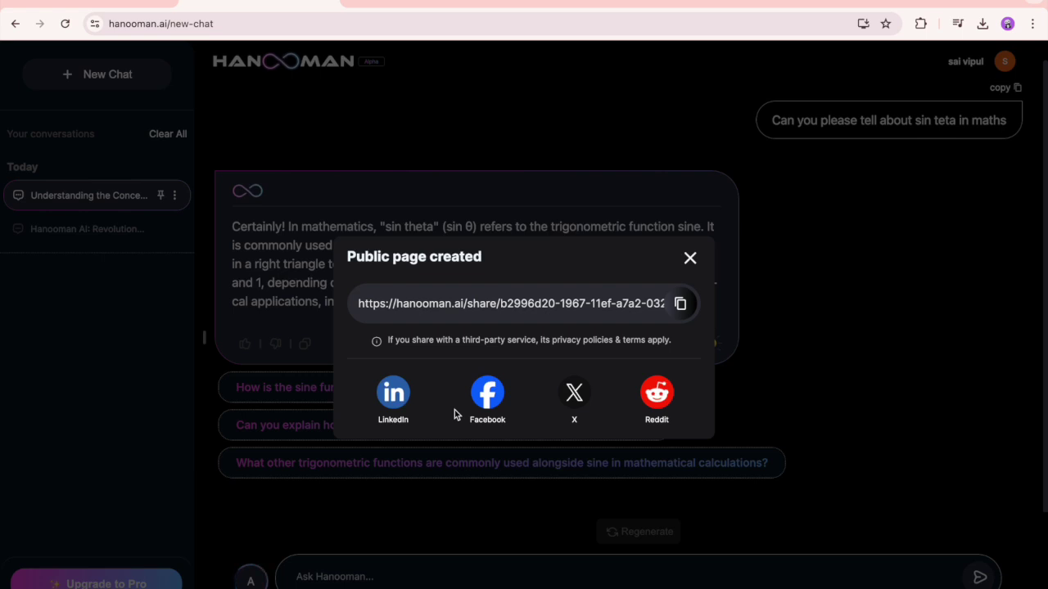
click(680, 305)
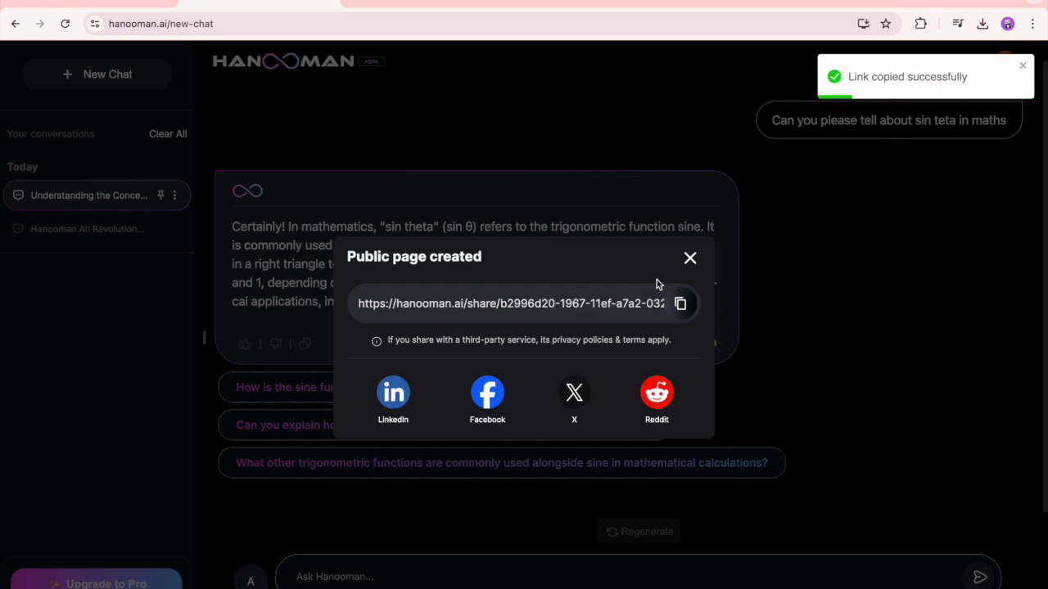
click(690, 258)
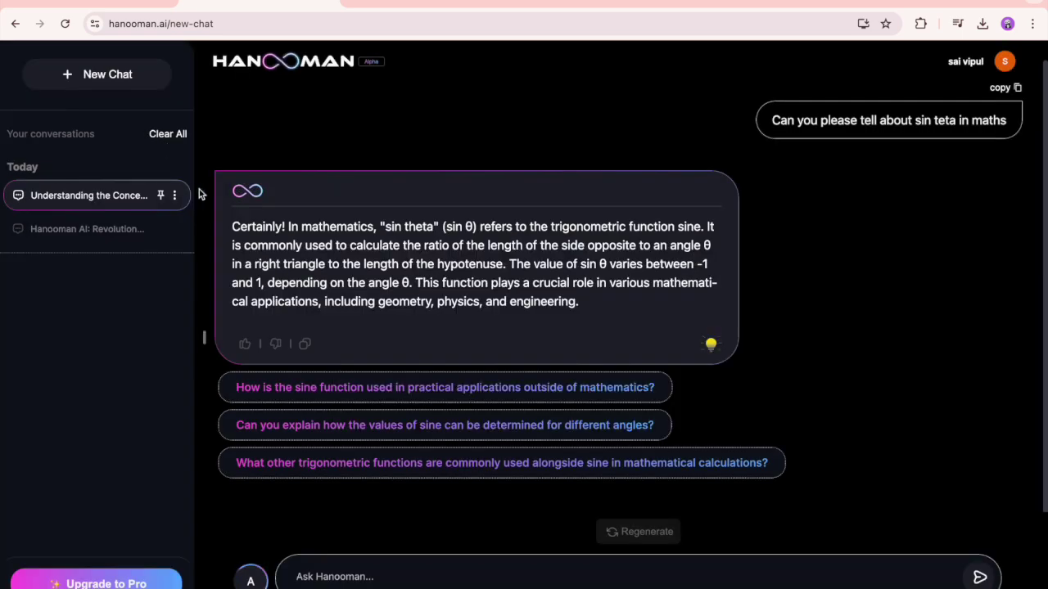
Review the Archived Chats and Shared Links sections of the settings, then close the settings.
click(966, 66)
click(940, 255)
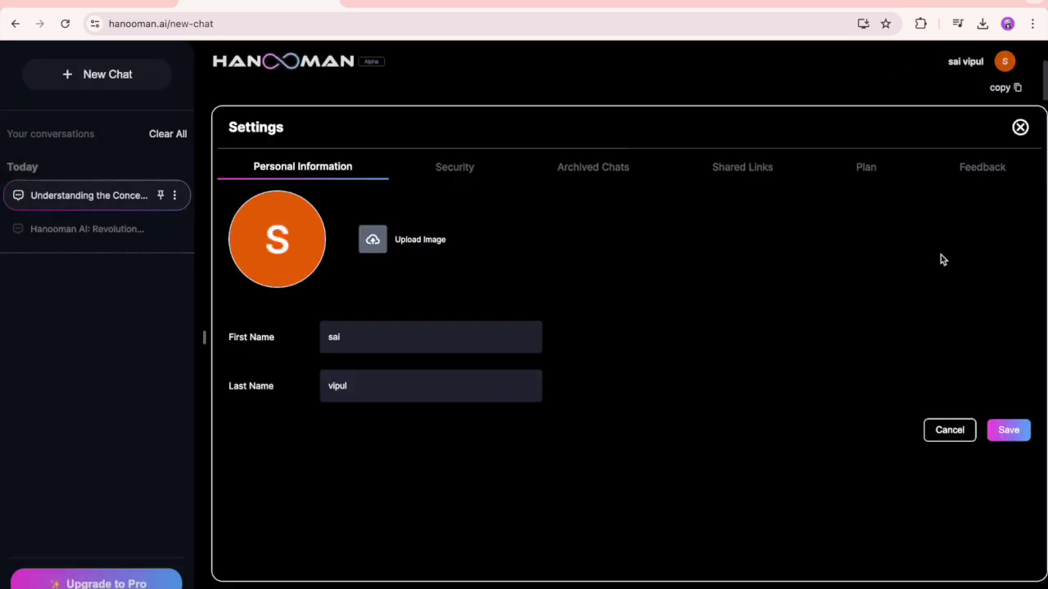
click(586, 164)
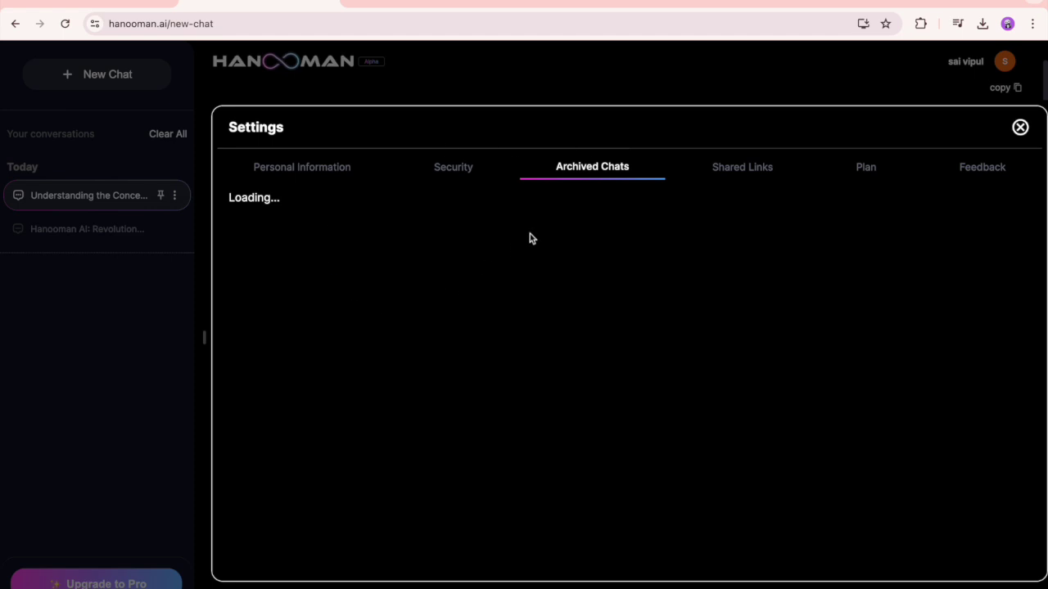
click(741, 162)
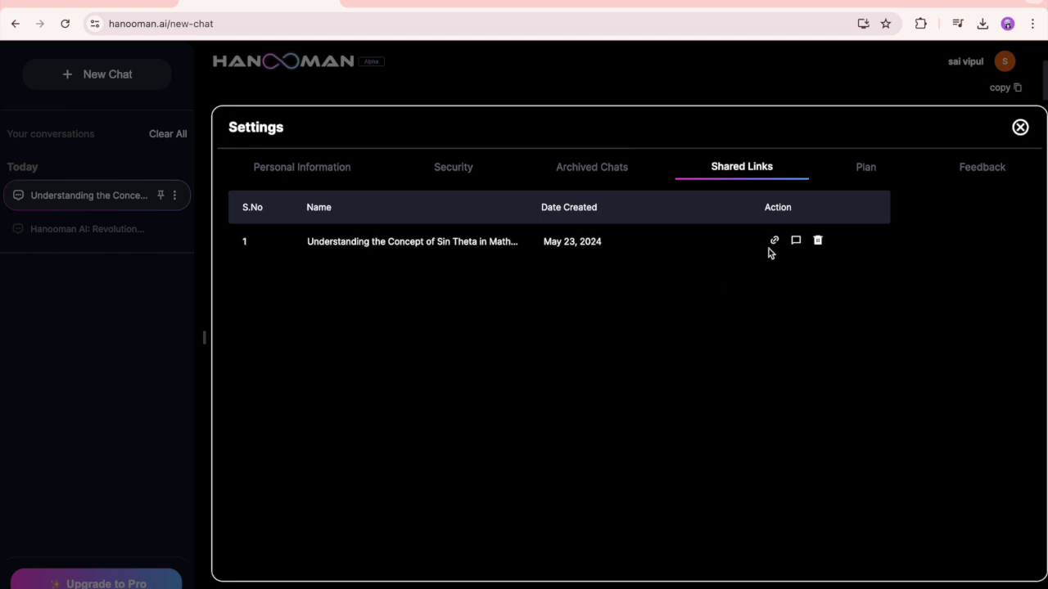
click(1020, 127)
Open the Hanooman AI conversation and archive it.
click(107, 231)
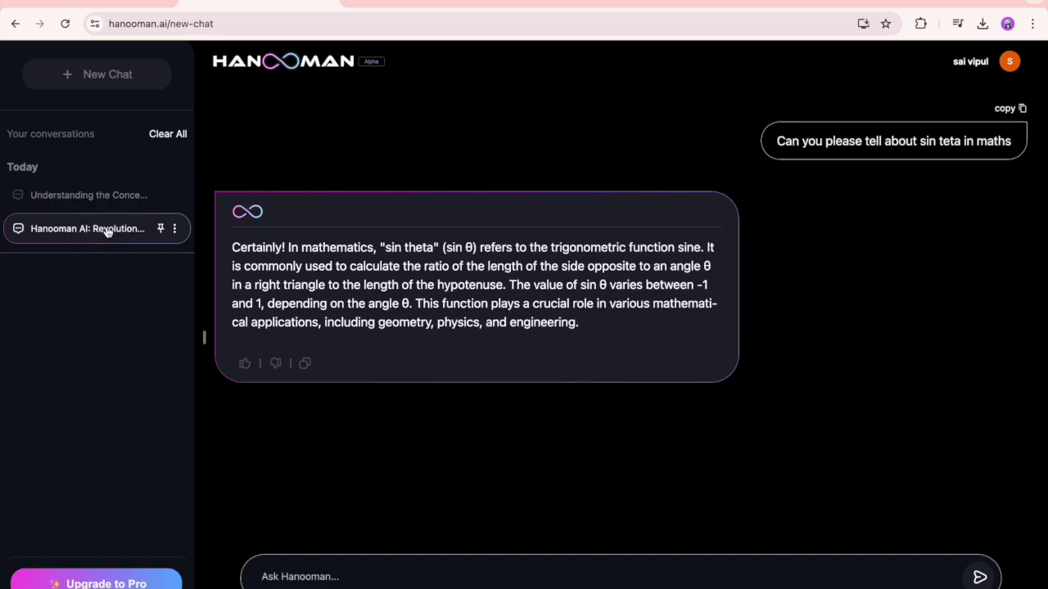
click(174, 231)
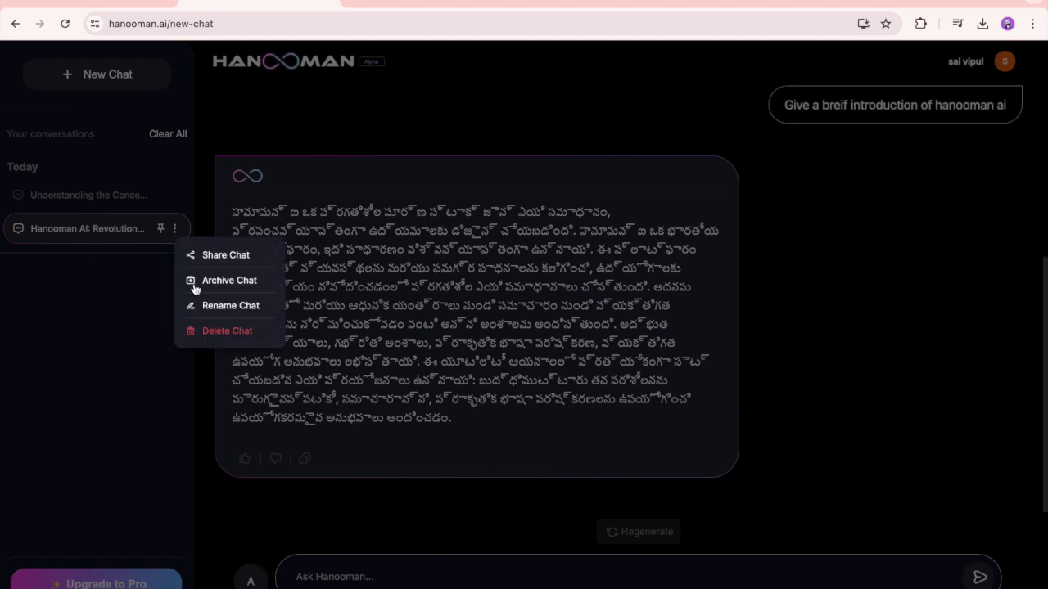
click(229, 280)
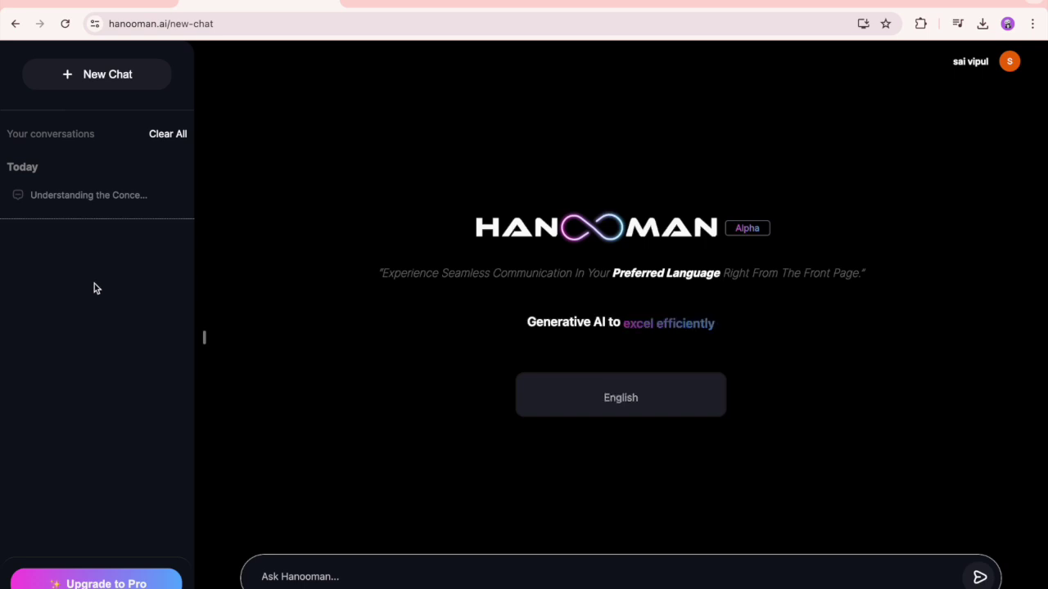
Unarchive the Hanooman AI conversation from the archived chats in the settings, then close the settings.
click(1007, 63)
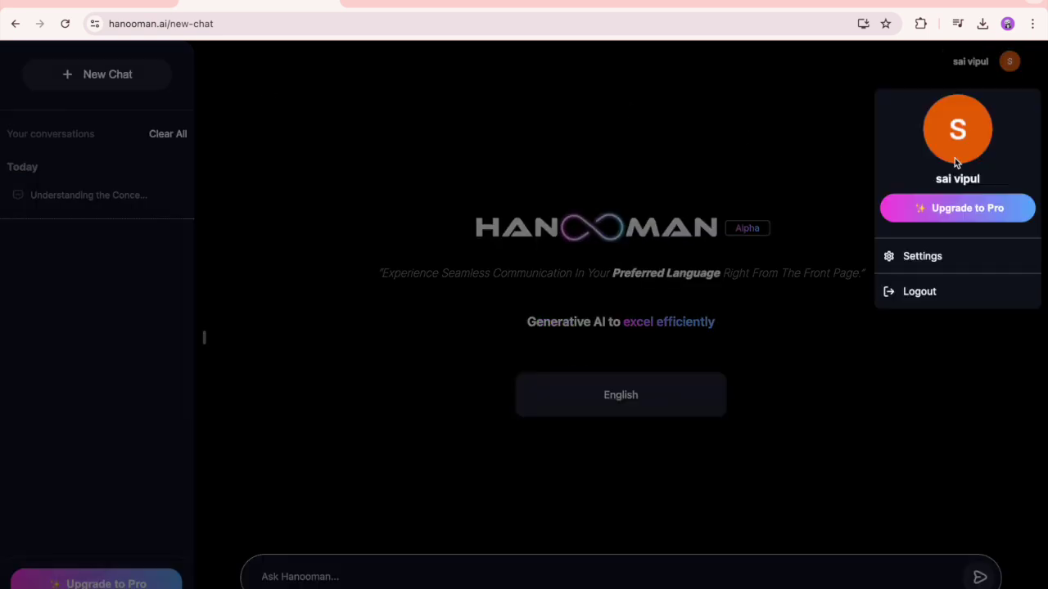
click(942, 261)
click(565, 169)
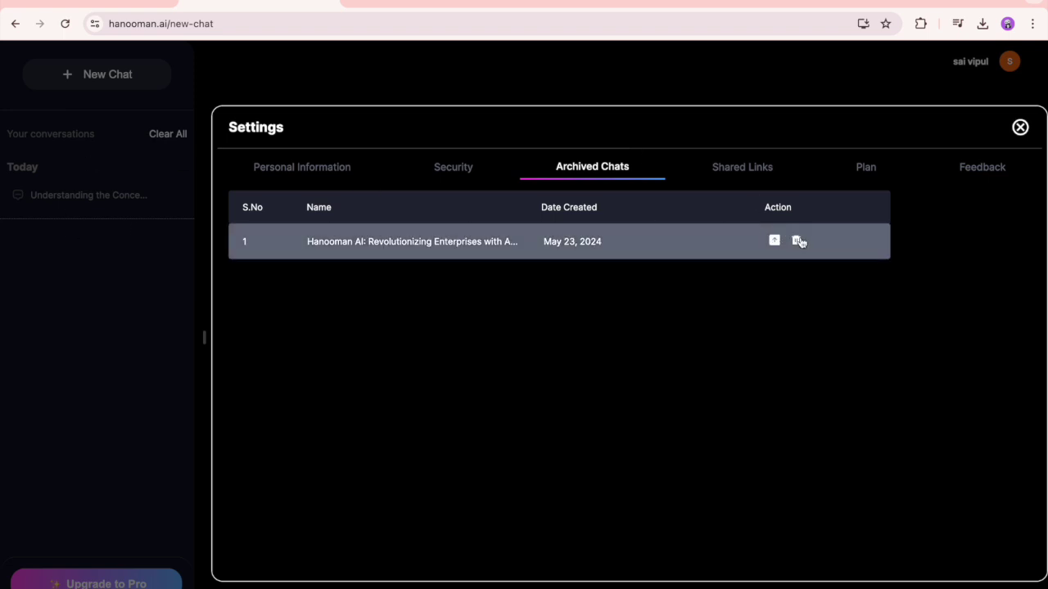
click(774, 240)
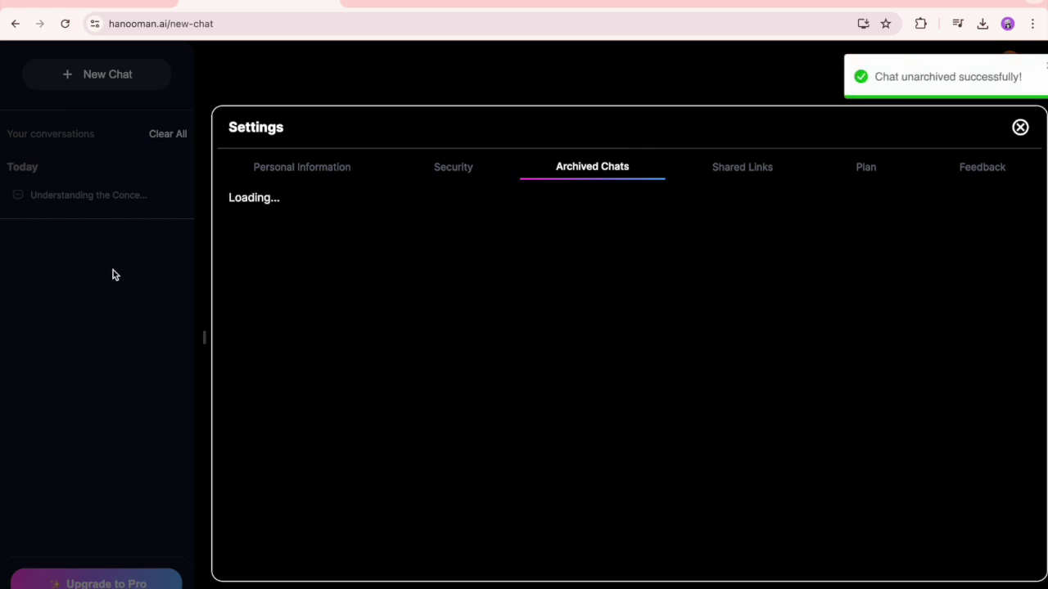
click(1021, 128)
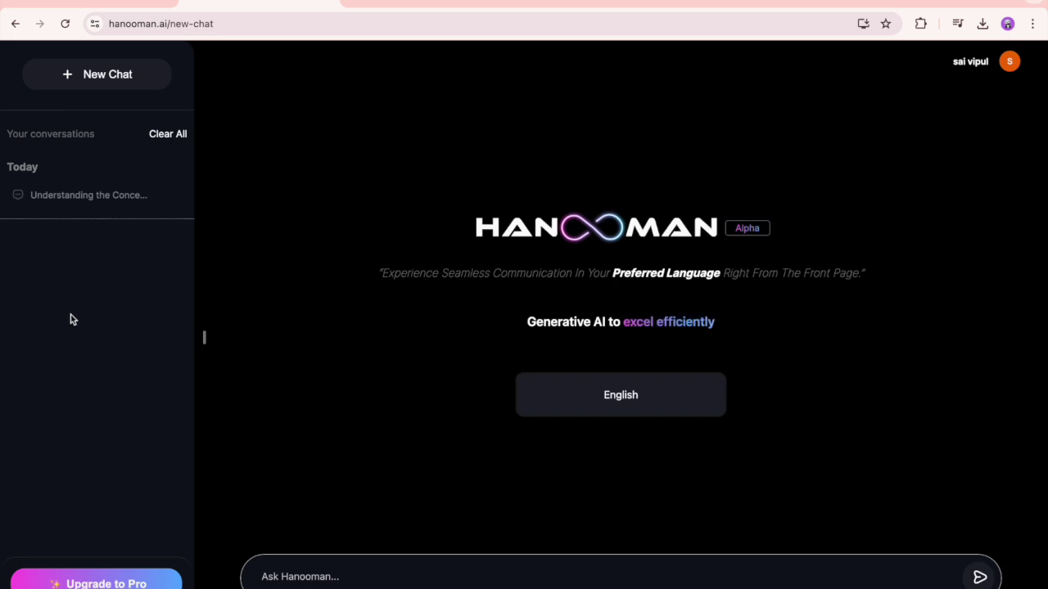
Open the sin theta conversation, then the restored Hanooman AI conversation, and look through its earlier replies.
click(54, 197)
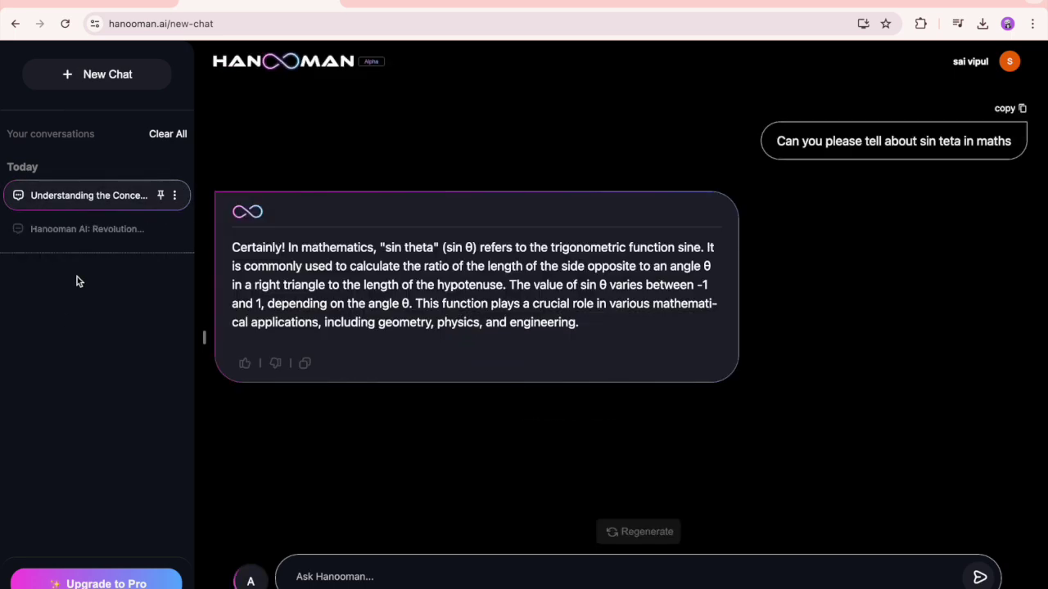
click(77, 241)
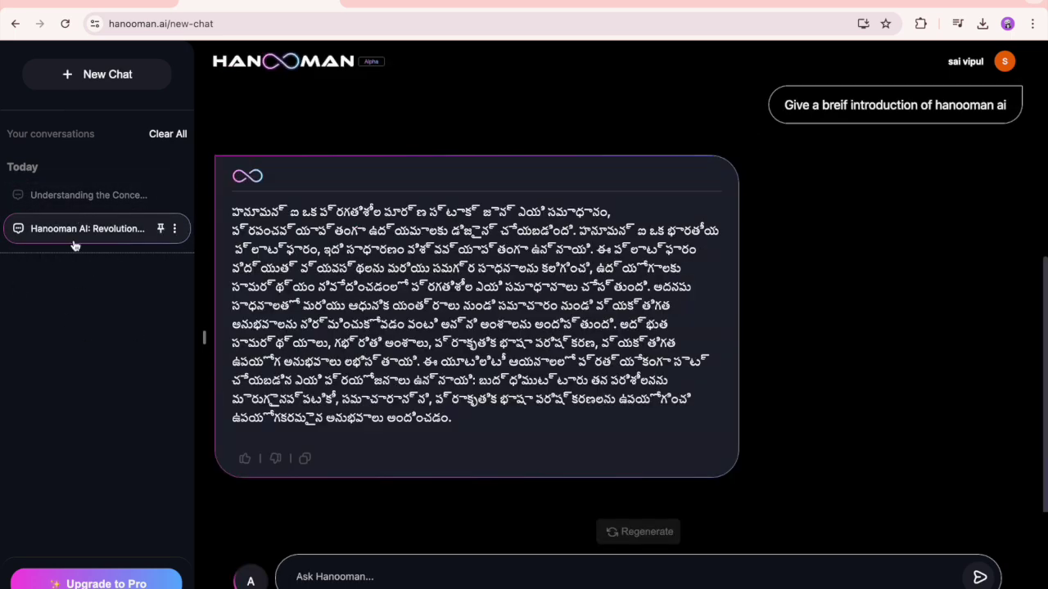
scroll(767, 386, up, 3)
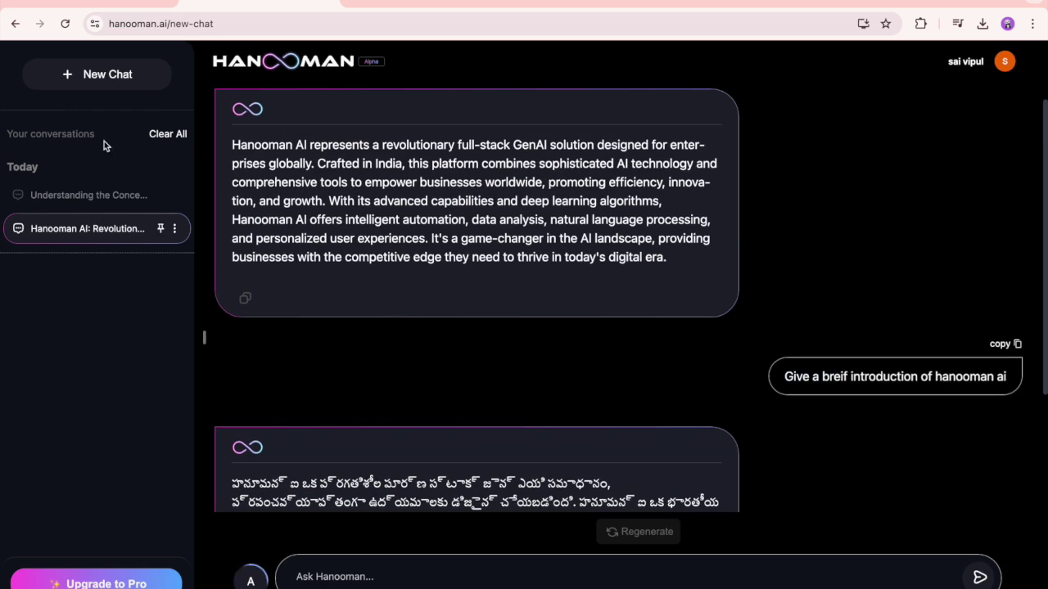
Clear the entire chat history and confirm the deletion.
click(168, 134)
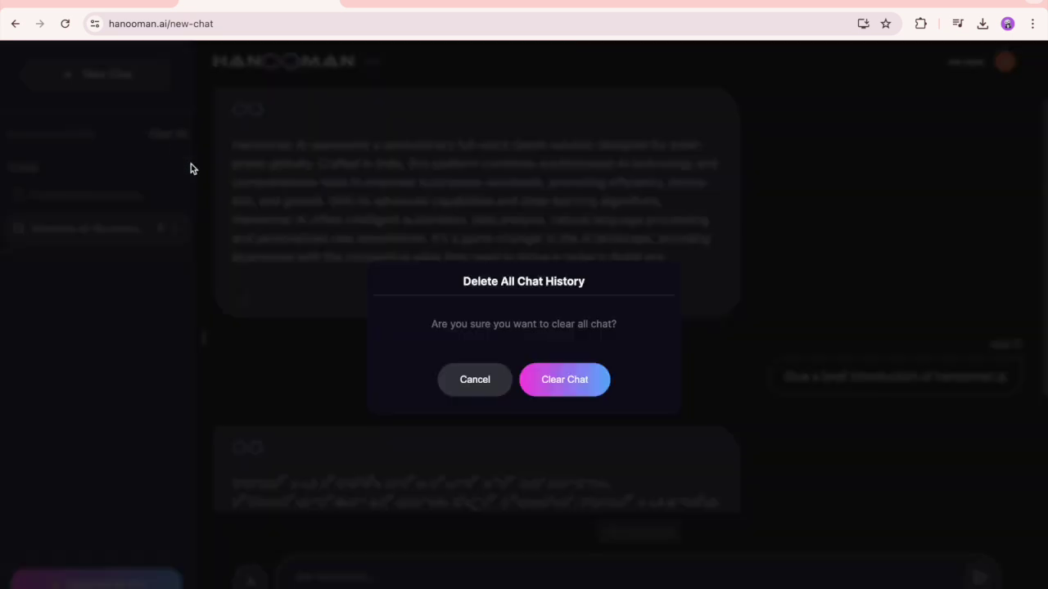
click(579, 386)
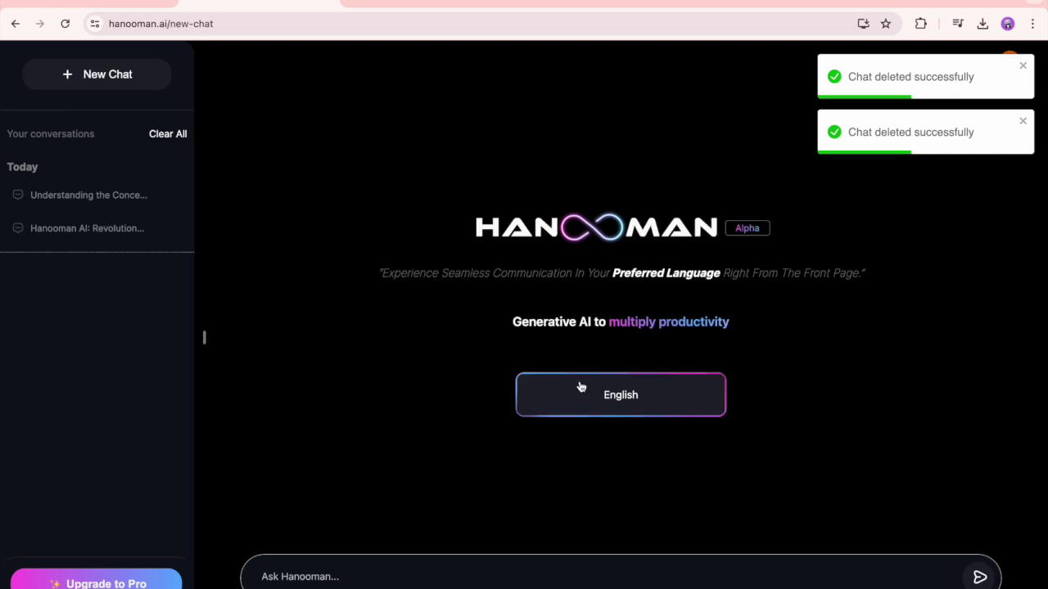